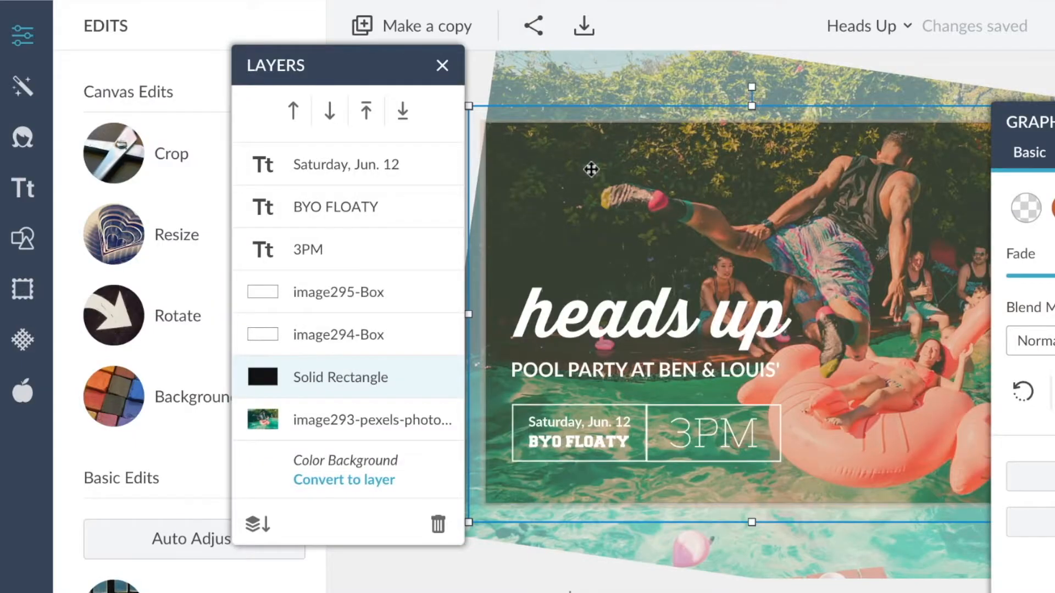
Delete the pool party background photo from the template.
key("Delete")
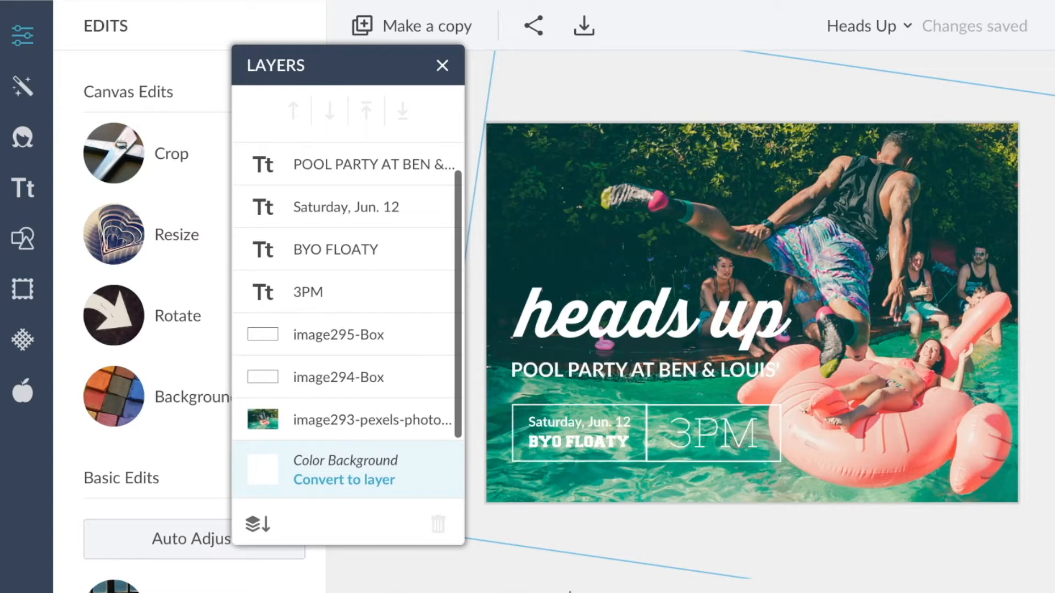
left_click(570, 194)
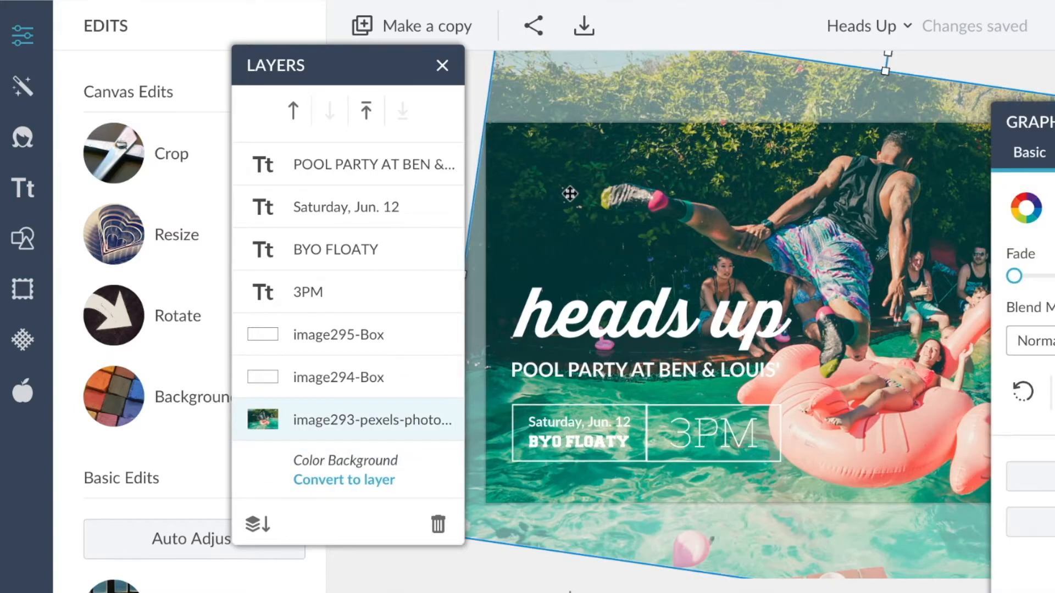
key("Delete")
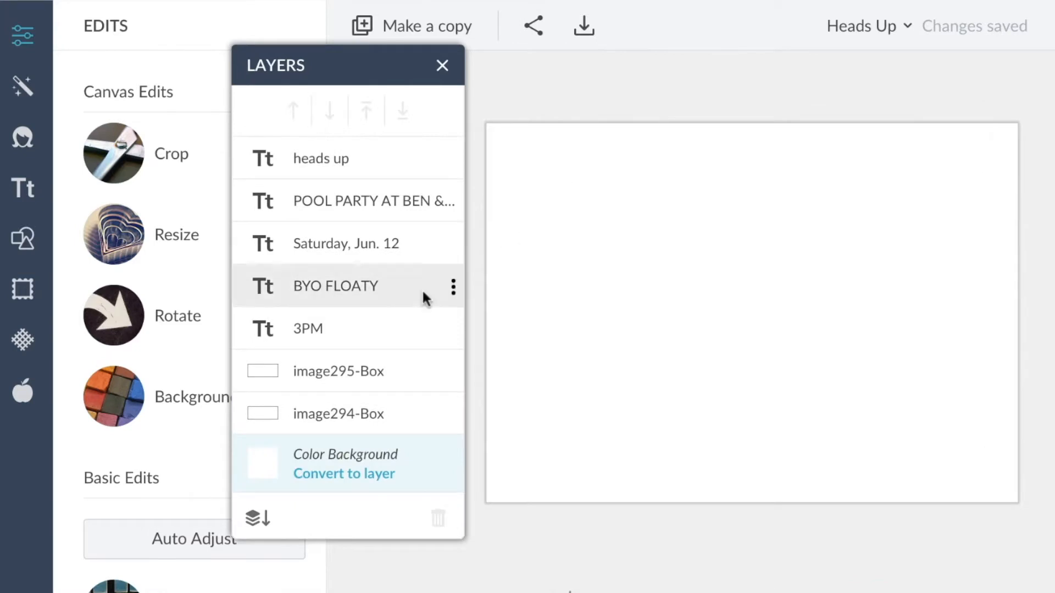
Add a black solid rounded square graphic and stretch it to cover the left half of the canvas.
left_click(25, 245)
left_click(116, 168)
left_click(112, 325)
left_click_drag(731, 306, 514, 168)
left_click_drag(589, 225, 827, 555)
left_click_drag(868, 314, 784, 306)
left_click_drag(1034, 127, 185, 159)
left_click_drag(785, 313, 753, 306)
left_click_drag(752, 306, 753, 306)
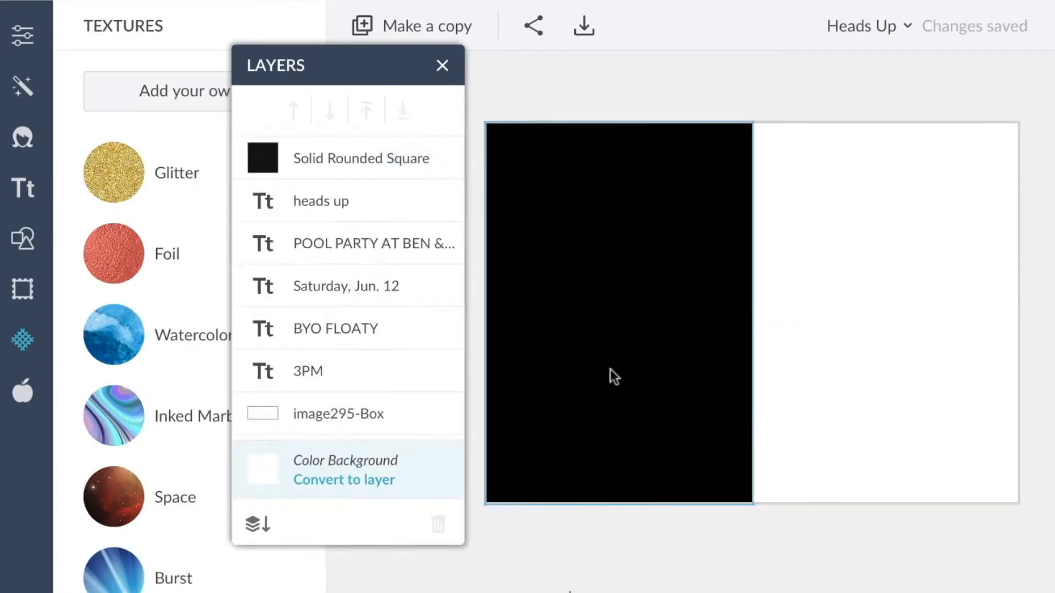
Duplicate the square and move the copy to cover the right half of the canvas.
left_click(611, 372)
key("ctrl+c")
key("ctrl+v")
left_click_drag(611, 372, 872, 367)
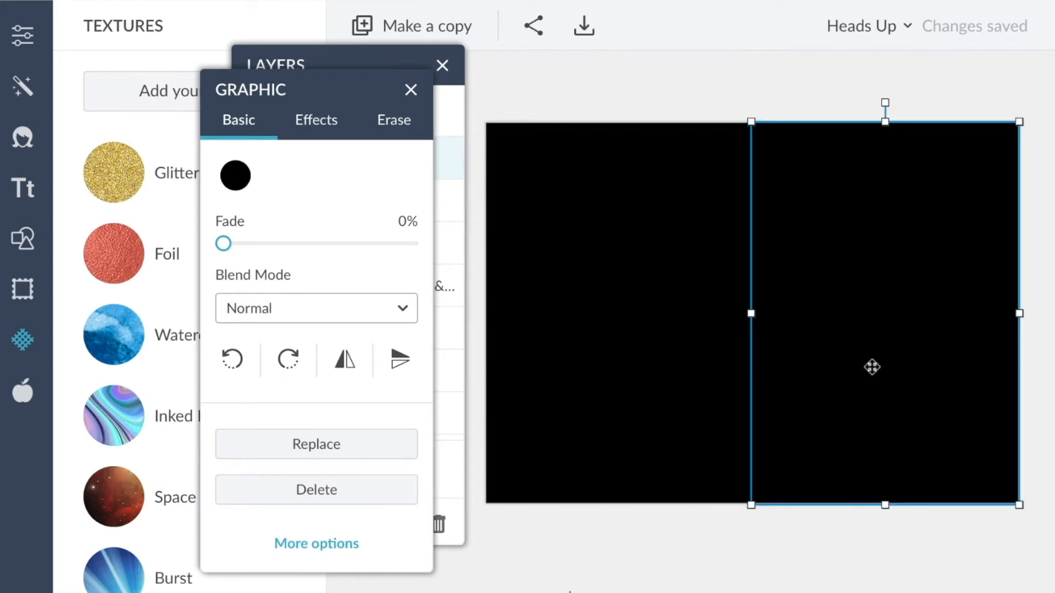
Fill the right square with your own popcorn photo as a texture.
left_click(779, 520)
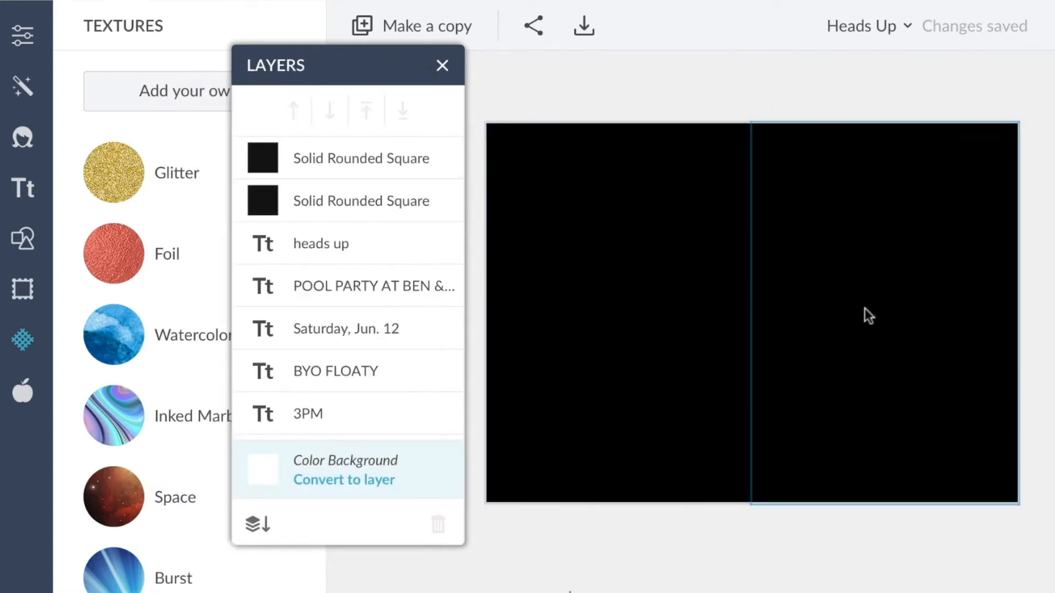
left_click(884, 323)
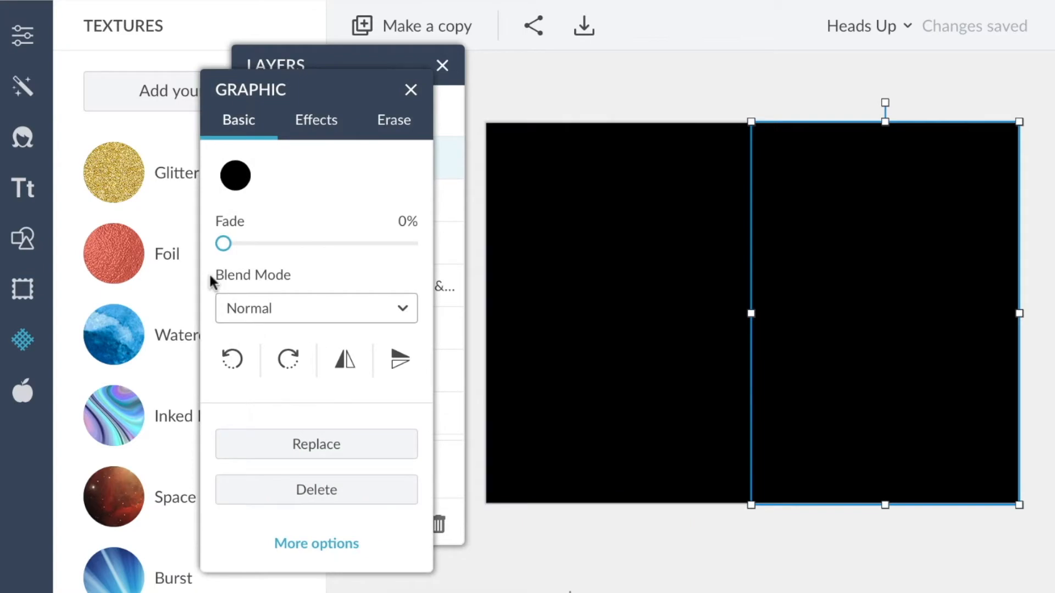
left_click(135, 98)
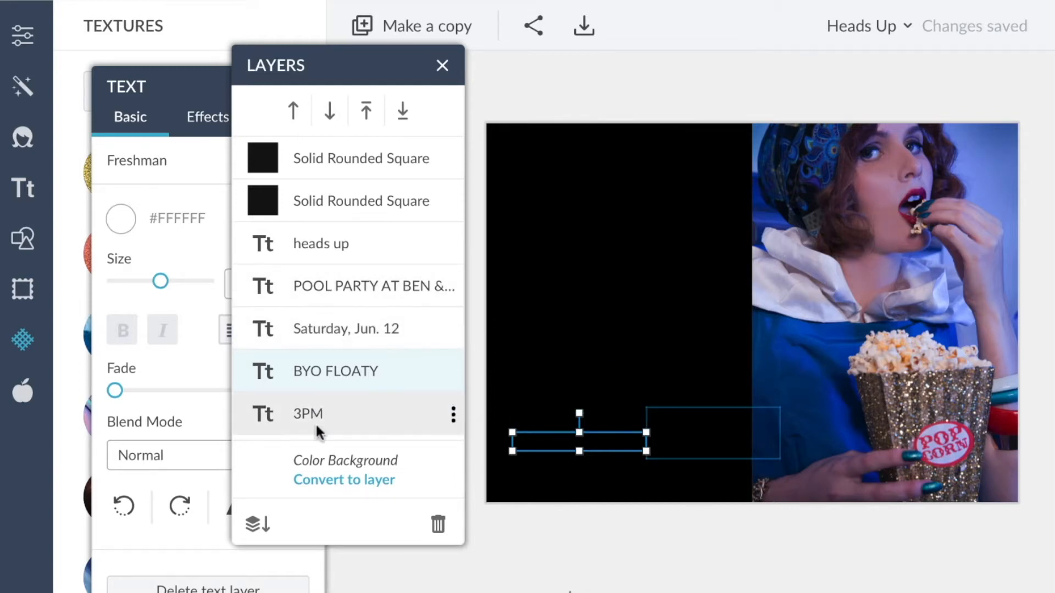
Move the left square beneath the text layers and eyedrop a dark red from the photo as its color.
left_click_drag(332, 202, 333, 412)
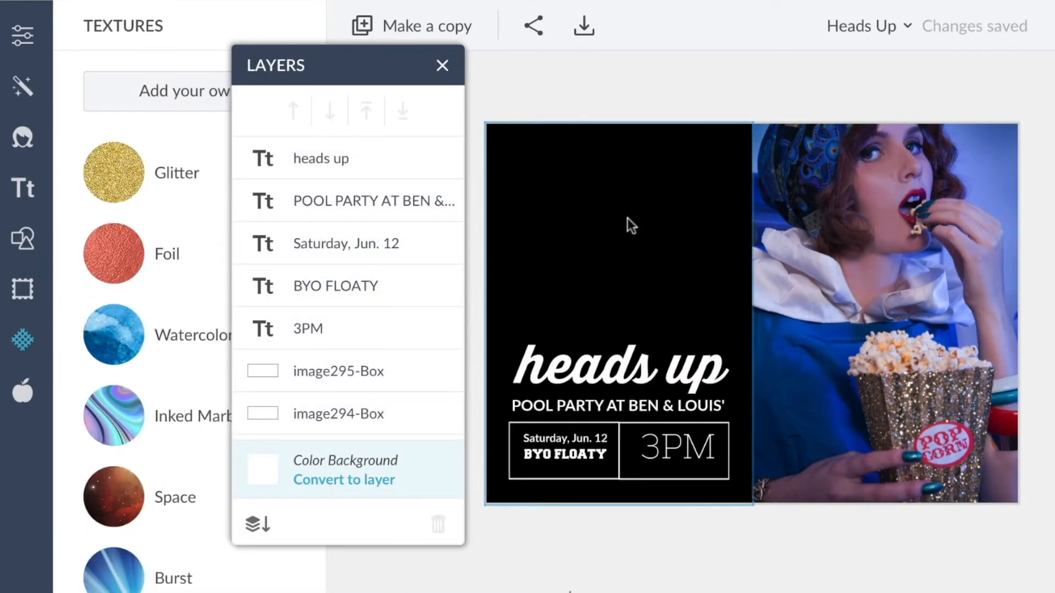
left_click(627, 218)
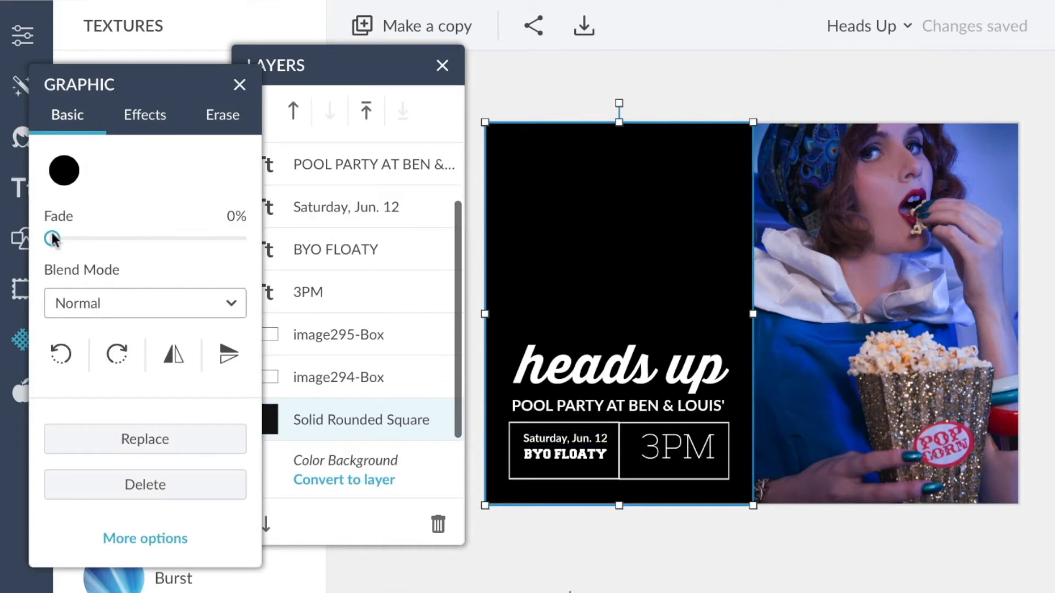
left_click(64, 172)
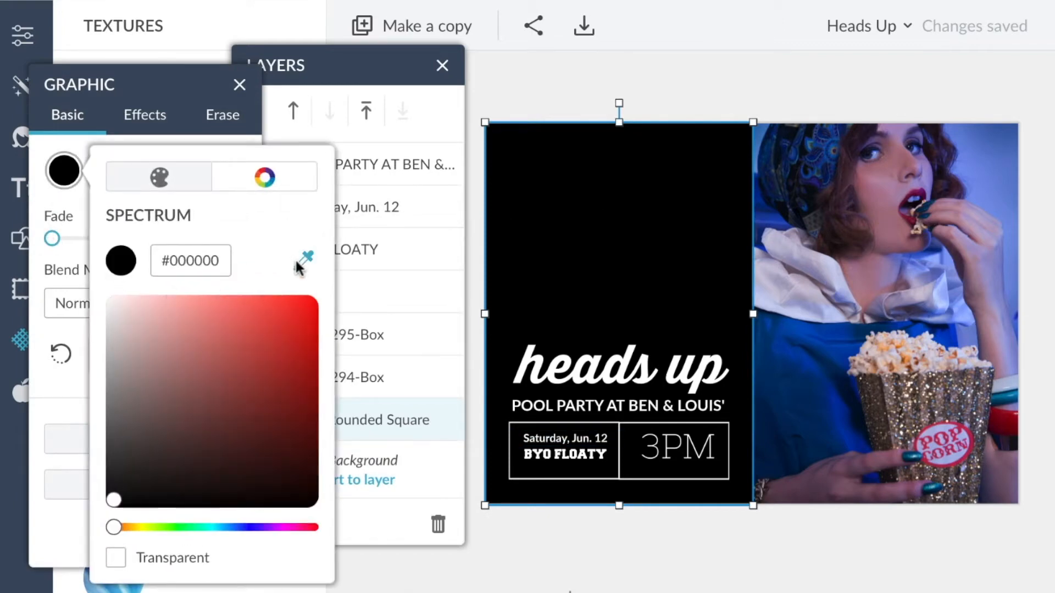
left_click(300, 264)
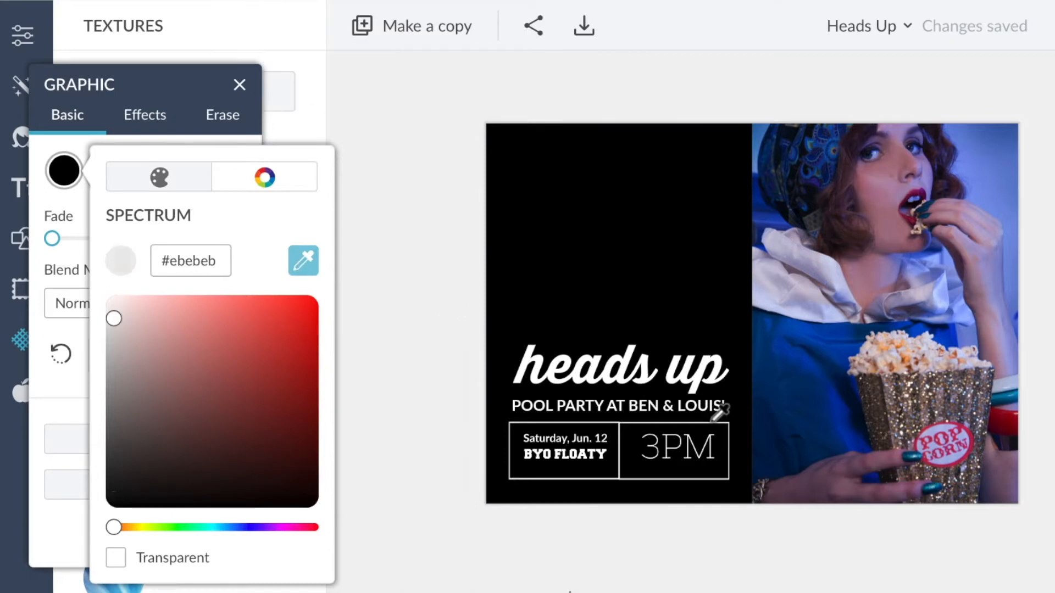
left_click(756, 430)
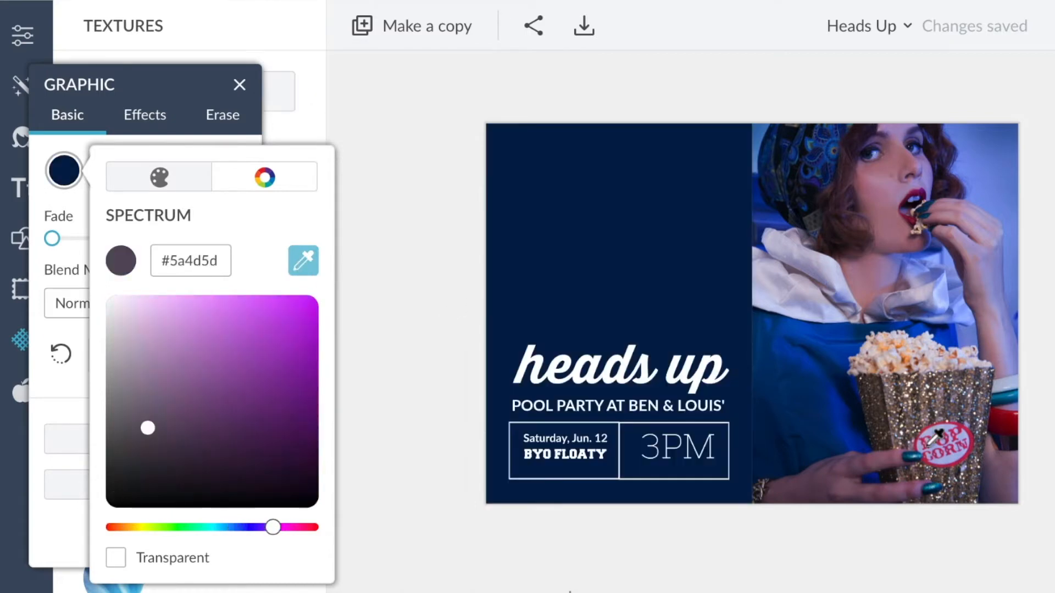
left_click(981, 467)
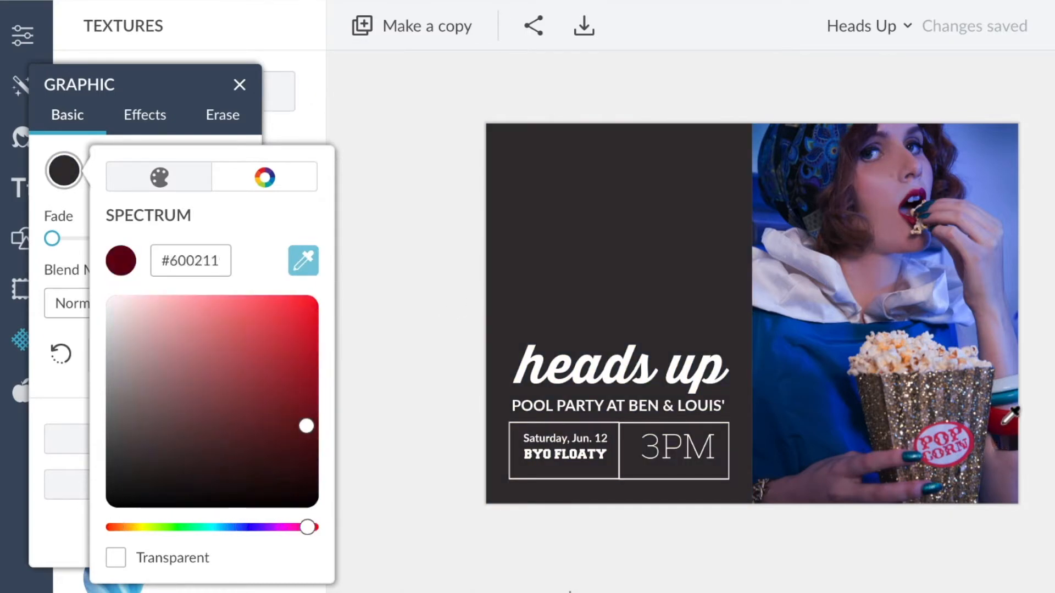
left_click(1007, 424)
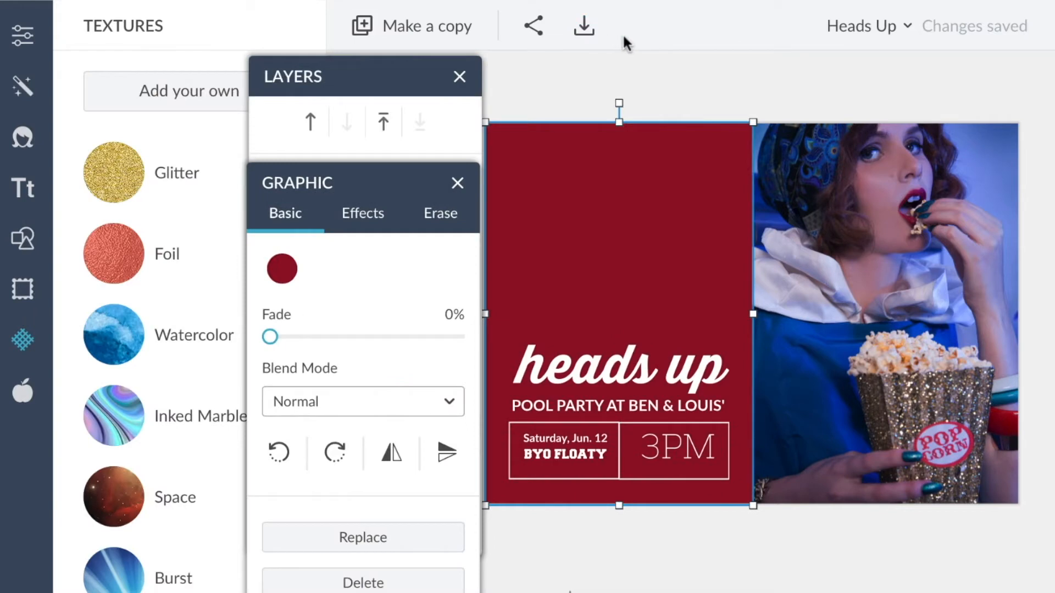
left_click(628, 88)
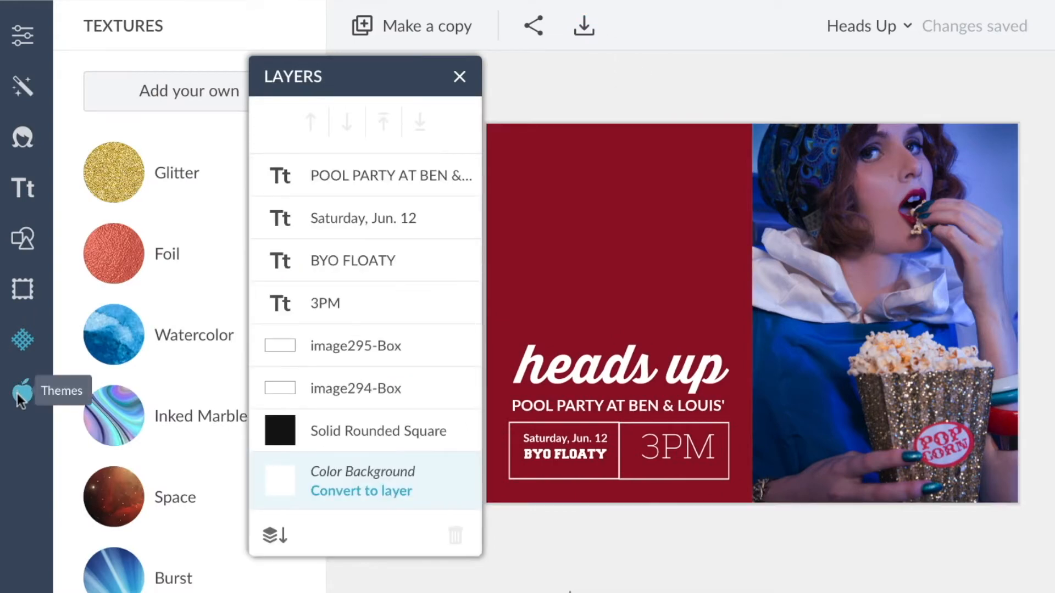
Browse the Themes collections, looking through Day of the Dead and Vampires.
left_click(18, 394)
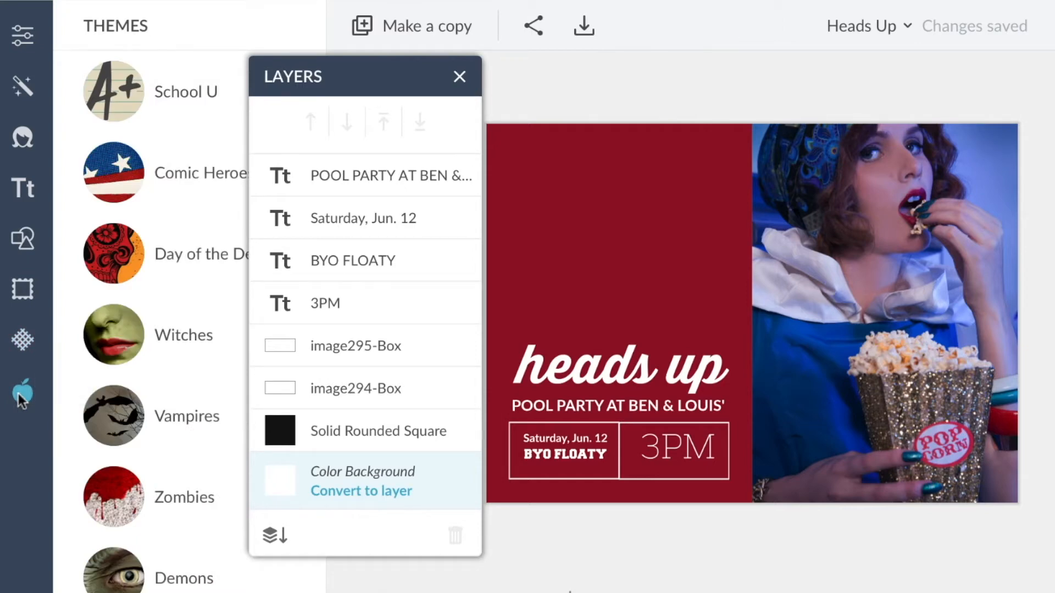
scroll(125, 453, "down", 1)
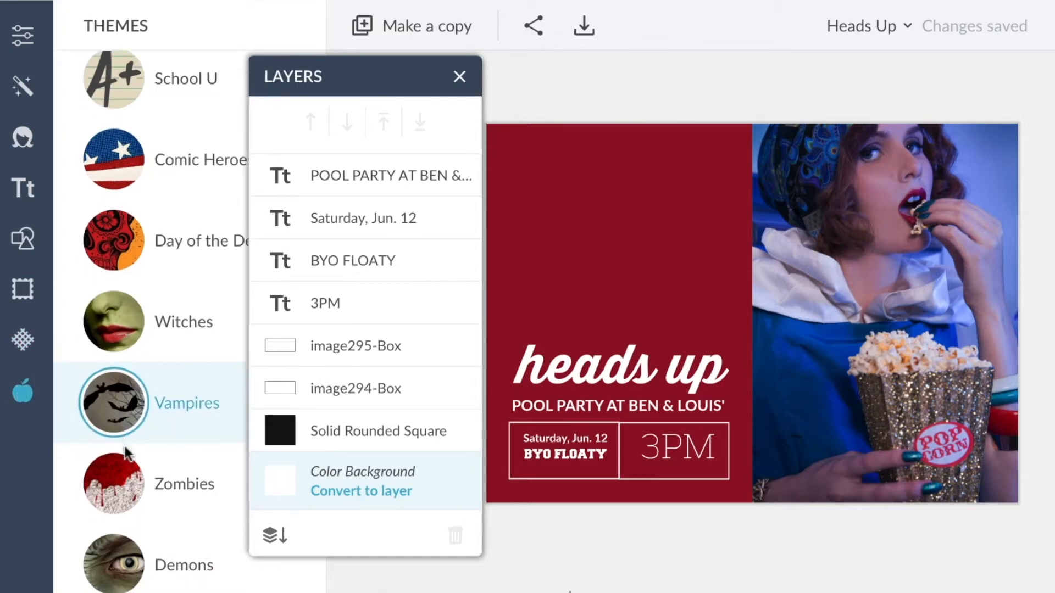
scroll(164, 250, "up", 1)
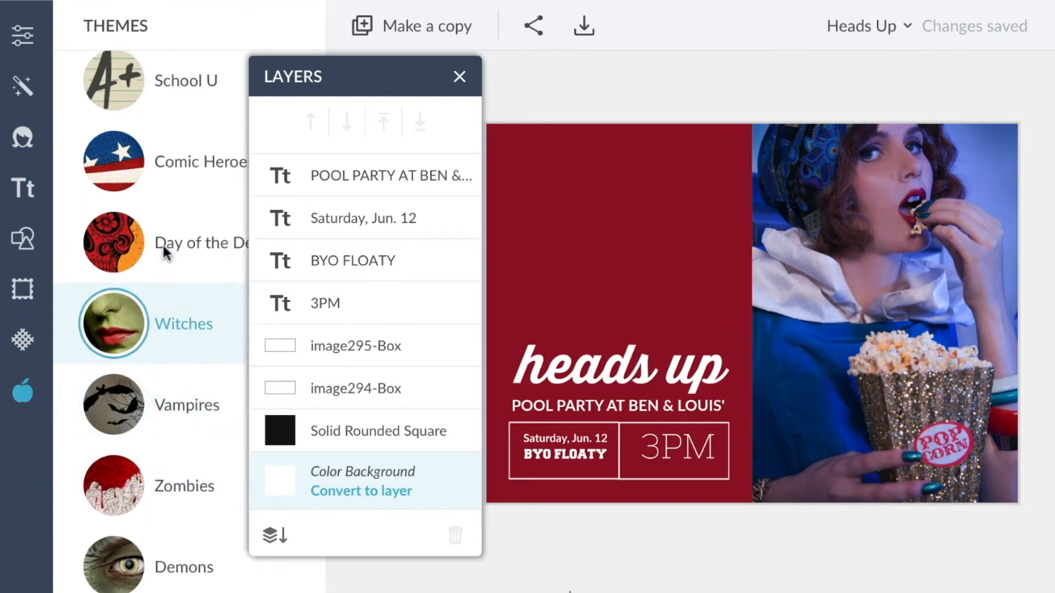
left_click(165, 252)
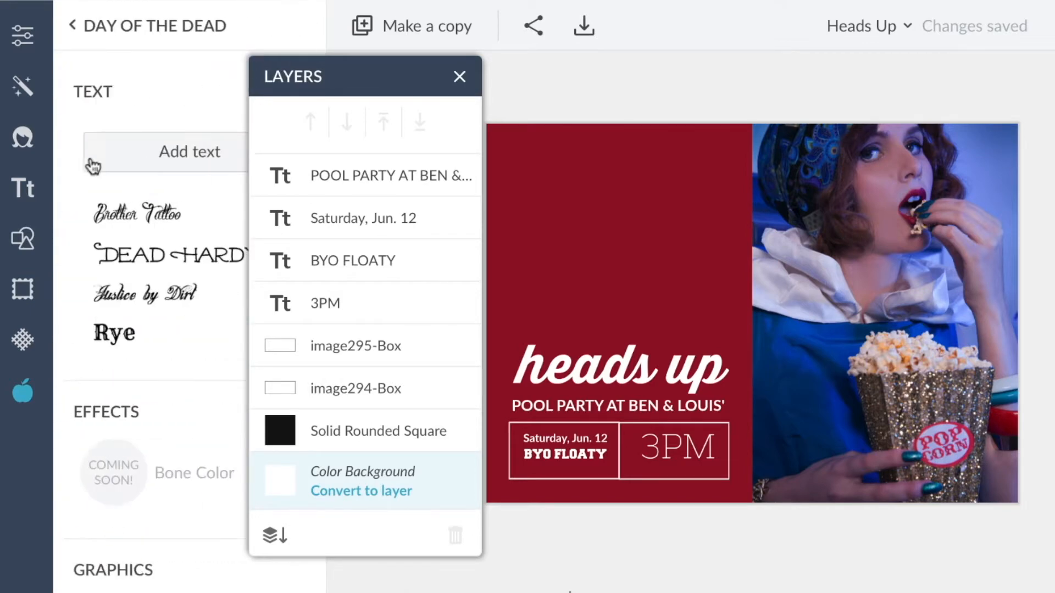
scroll(104, 204, "down", 10)
scroll(104, 204, "down", 2)
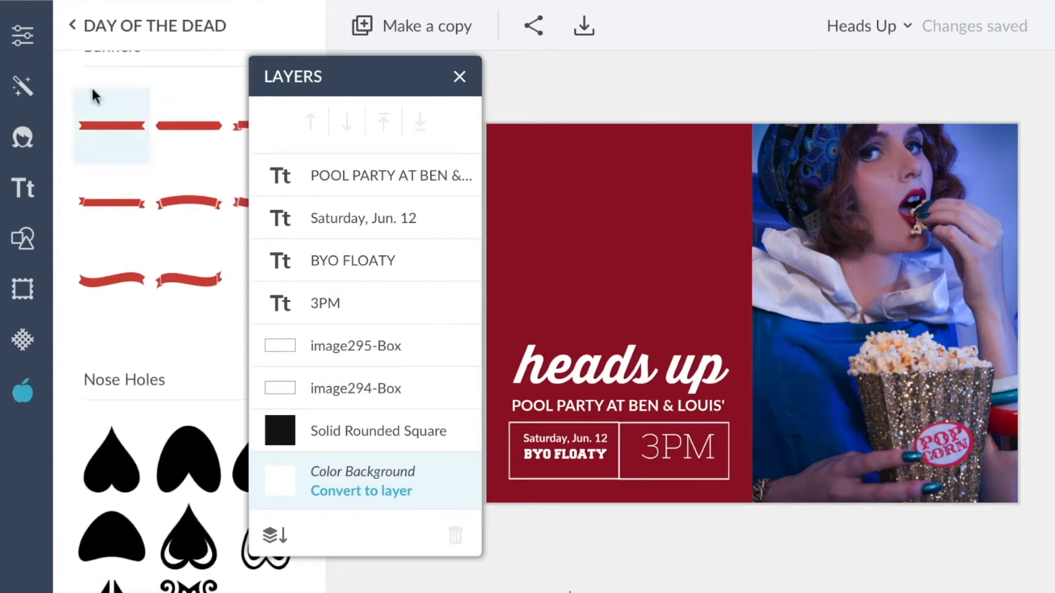
left_click(74, 25)
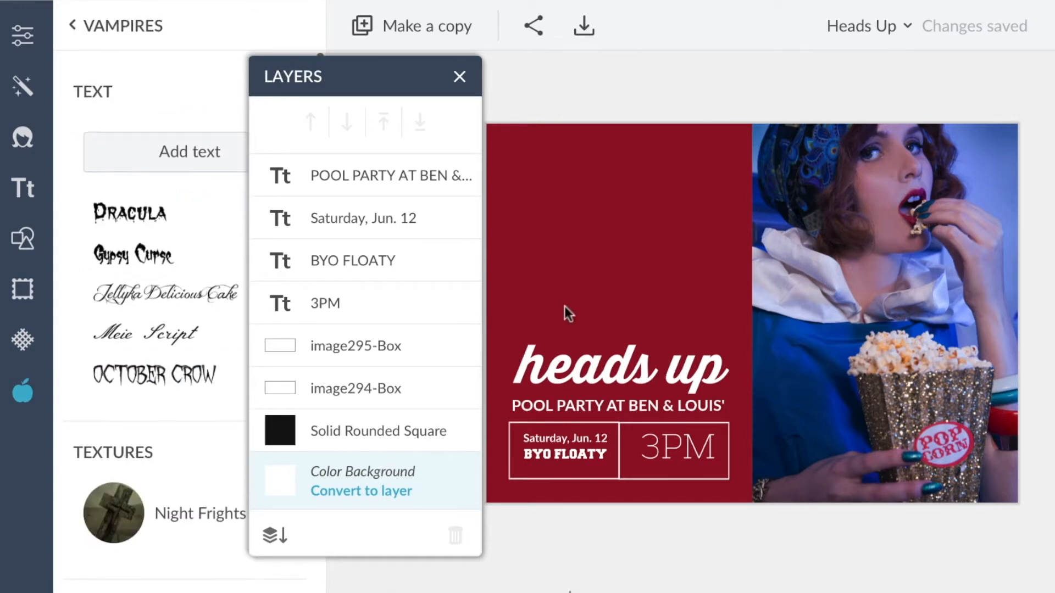
Apply the Vampires Night Frights texture to the left square, trying several texture variants.
left_click(624, 203)
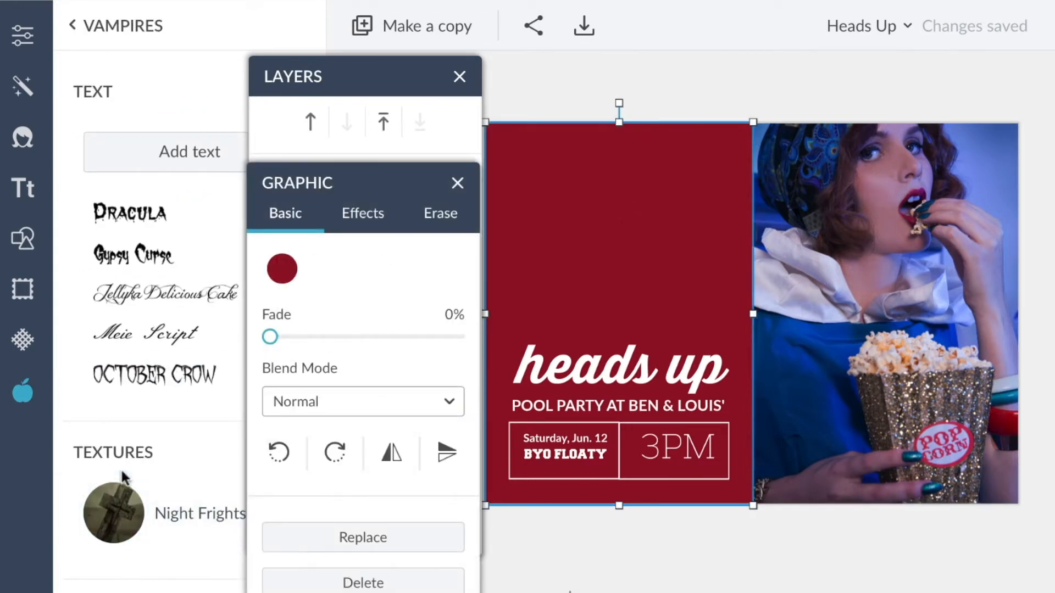
scroll(121, 474, "down", 2)
left_click(178, 418)
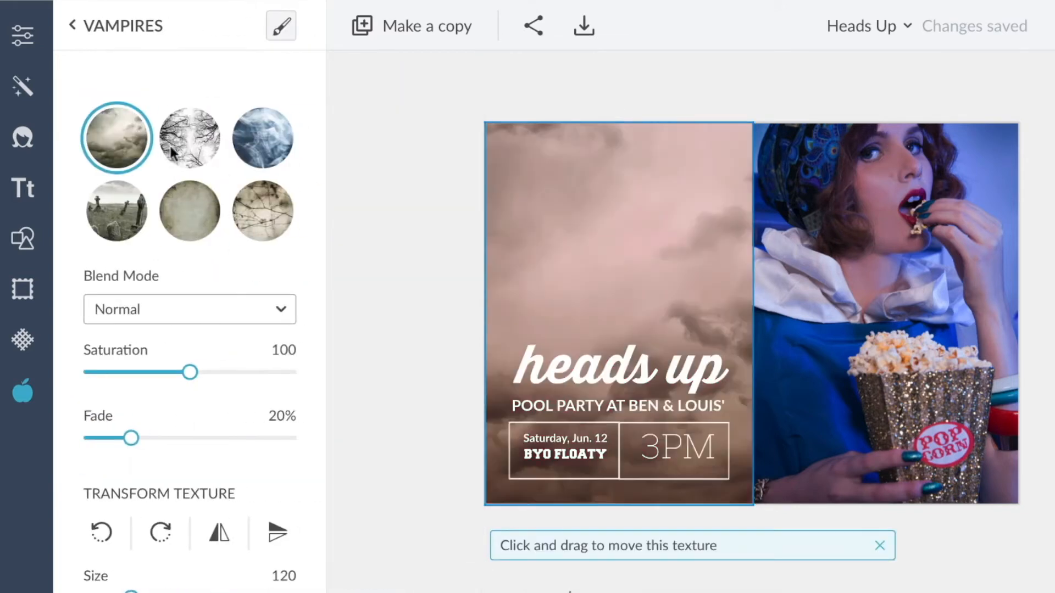
left_click(181, 140)
left_click(262, 138)
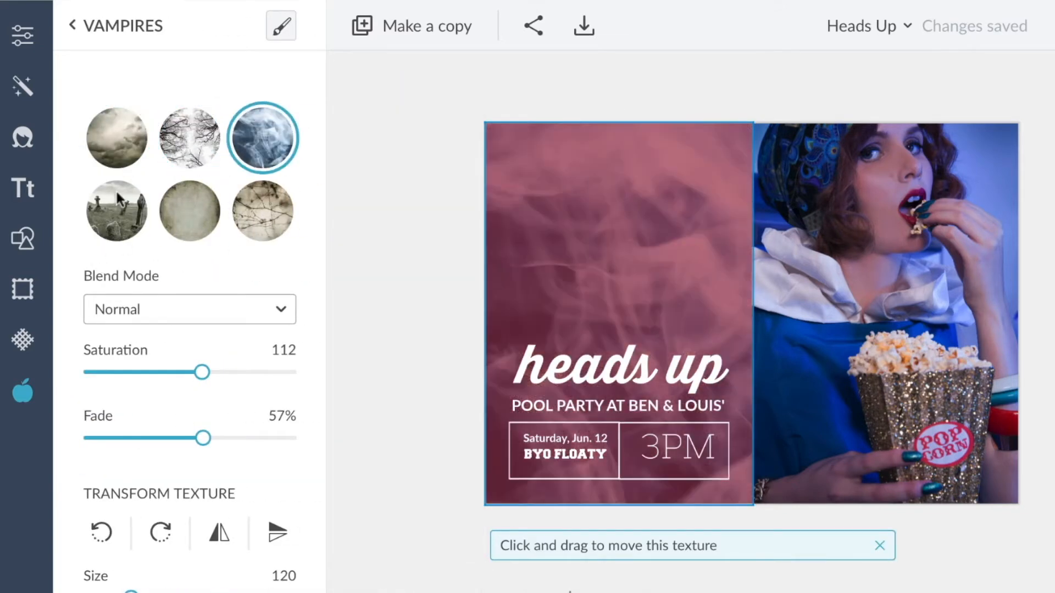
left_click(117, 211)
left_click(245, 214)
left_click(187, 219)
Adjust the texture's saturation, fade and transform settings on the left square.
left_click_drag(202, 372, 152, 372)
left_click_drag(202, 438, 132, 439)
left_click_drag(153, 372, 155, 375)
left_click_drag(194, 404, 174, 403)
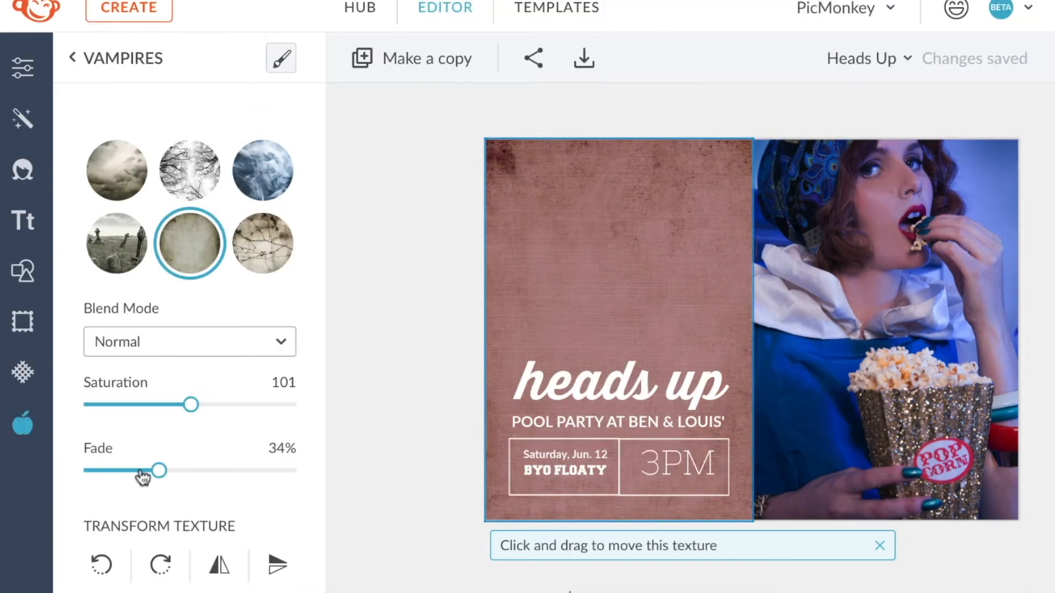
left_click_drag(141, 474, 74, 467)
scroll(127, 484, "down", 3)
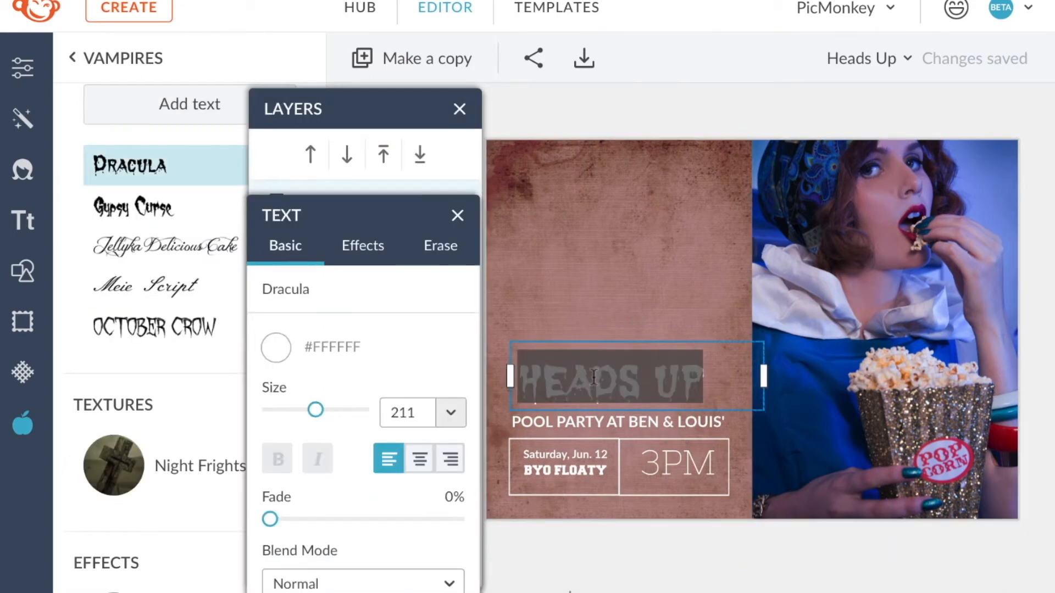
Replace the headline with "Movie Night" in a spooky theme font and resize it.
type("Movie Night")
left_click_drag(766, 377, 796, 377)
left_click_drag(738, 404, 728, 409)
Change the subtitle to "LET'S EAT, DRINK & GET SCARY" and widen its text box.
left_click(633, 430)
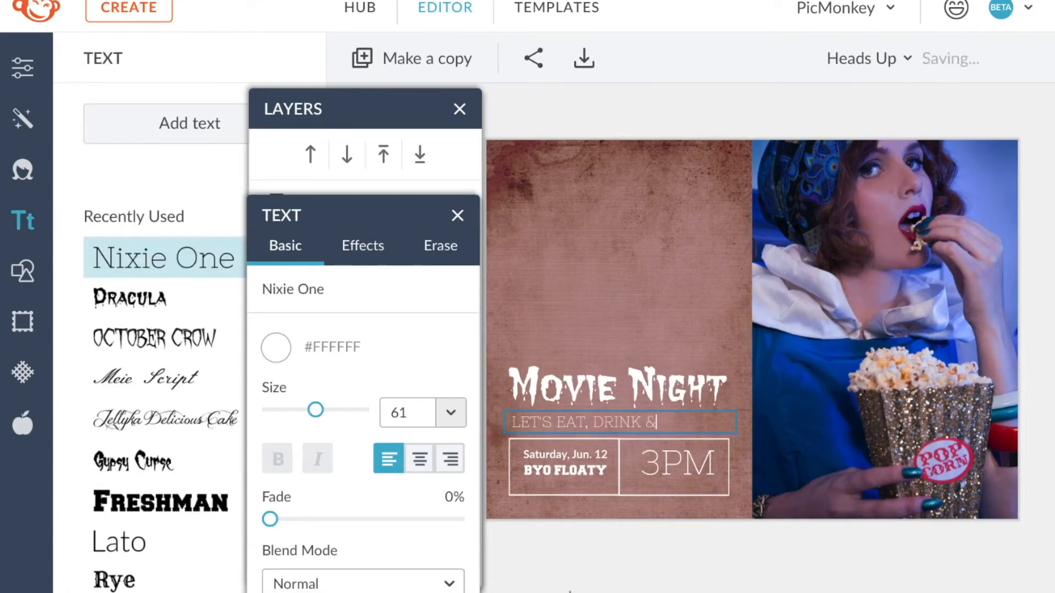
type("GET SCARY")
left_click_drag(735, 428, 757, 418)
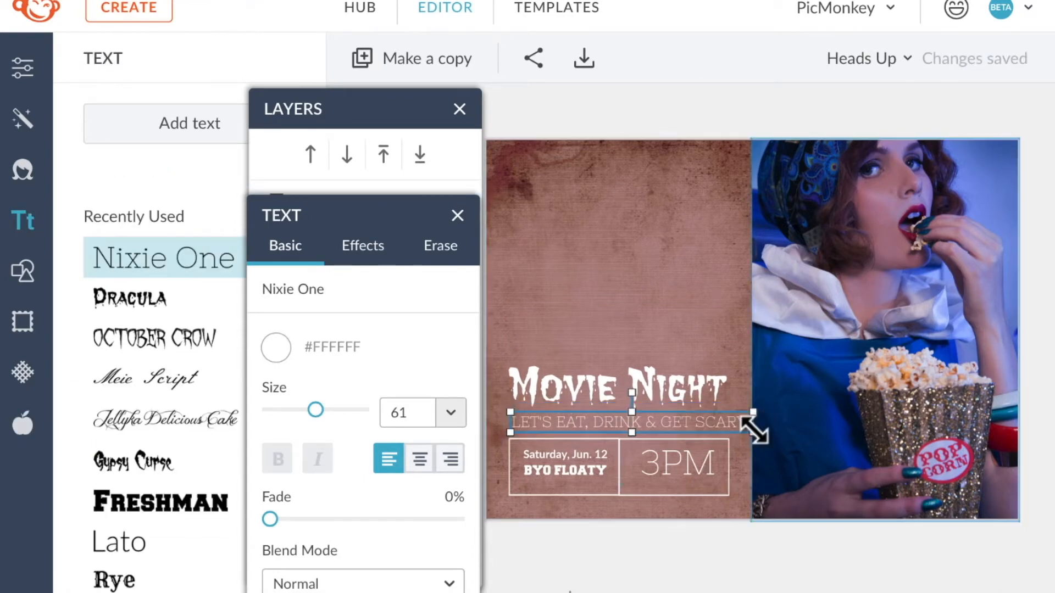
Change the BYO FLOATY line to "BYO BOOS" and the time to "9PM".
left_click(565, 471)
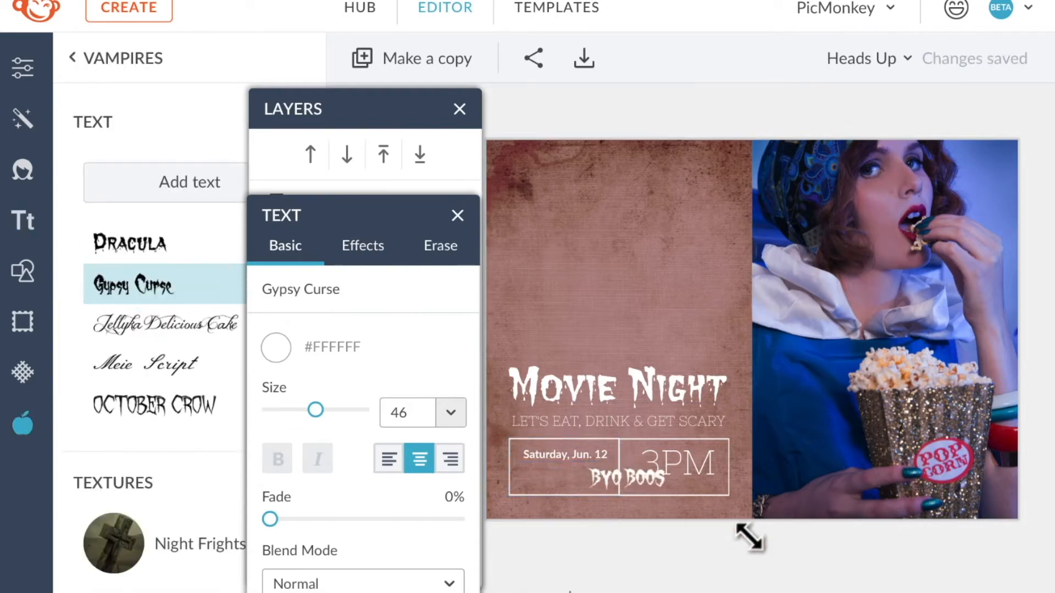
left_click_drag(751, 538, 782, 542)
left_click_drag(776, 495, 619, 487)
left_click_drag(570, 483, 568, 480)
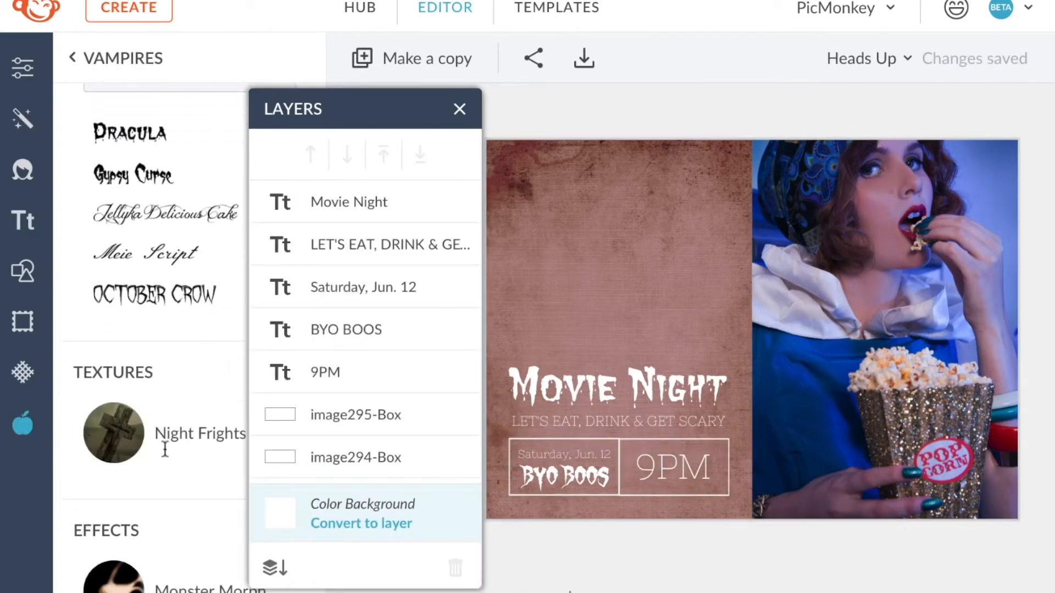
Open the Vampires Monster Morph effect and paint a melt on the woman's face at size 44.
scroll(165, 448, "down", 1)
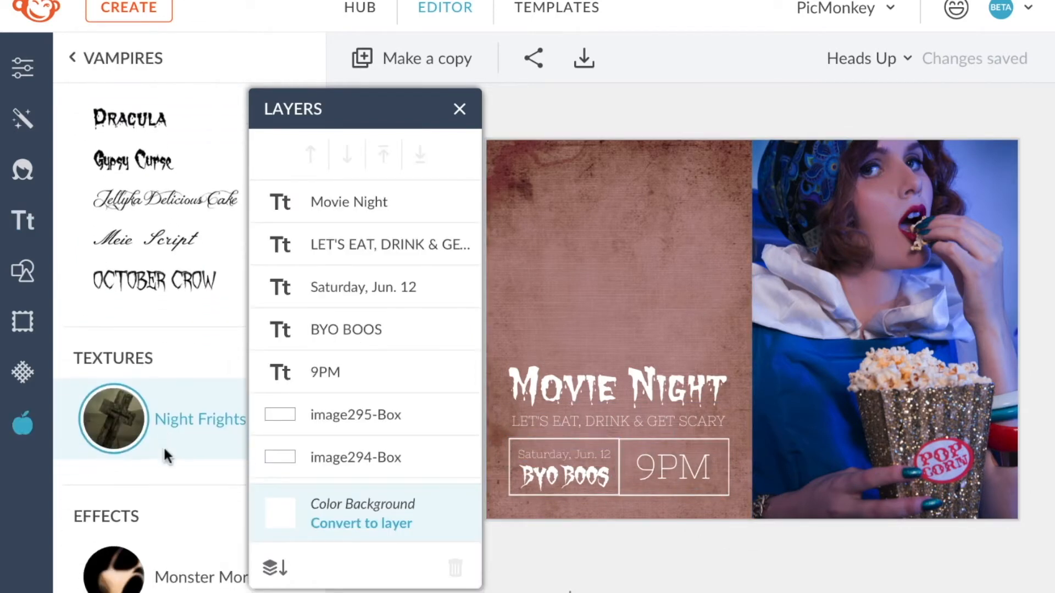
scroll(163, 447, "down", 3)
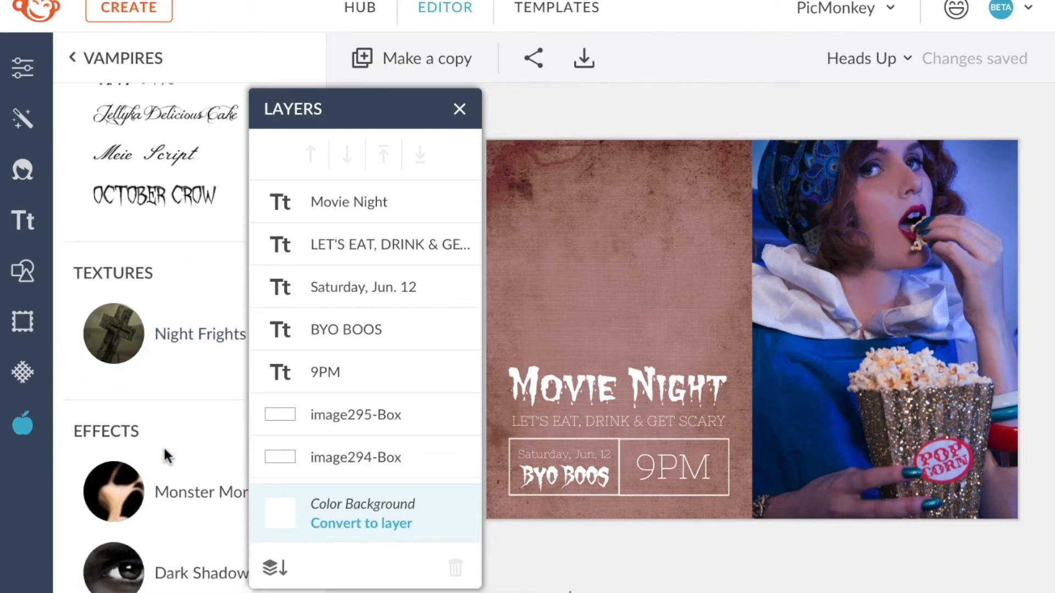
scroll(164, 446, "down", 2)
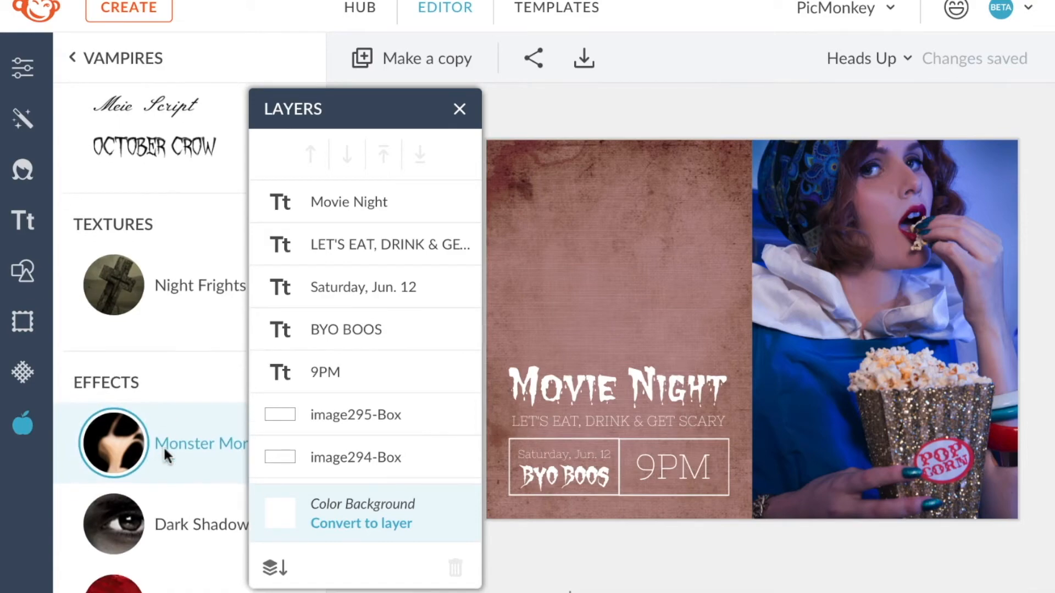
left_click(165, 446)
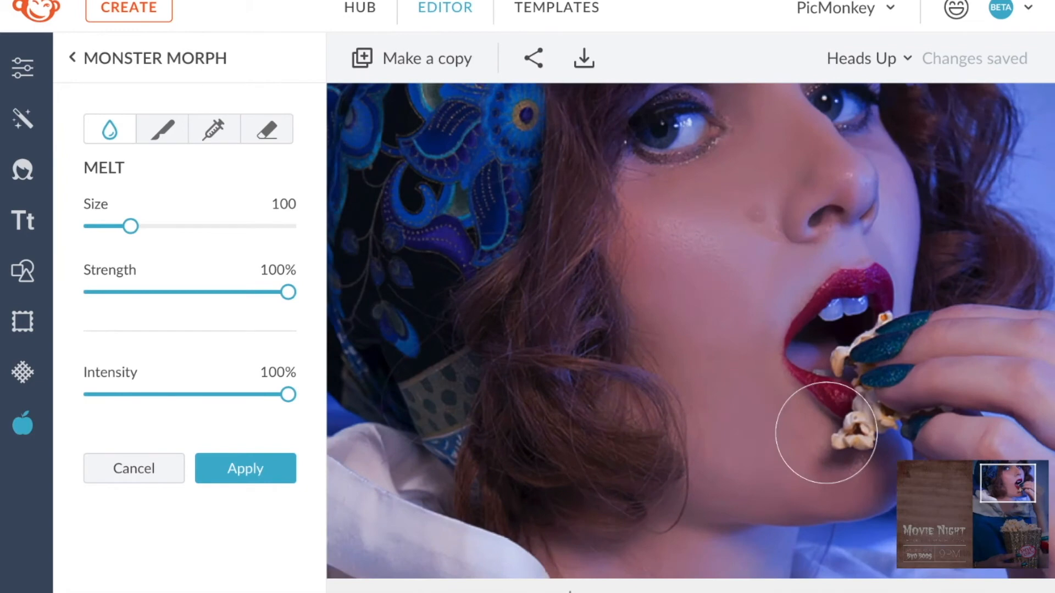
mouse_move(130, 226)
left_mouse_down()
mouse_move(95, 226)
mouse_move(108, 226)
left_mouse_up()
left_click_drag(765, 370, 737, 438)
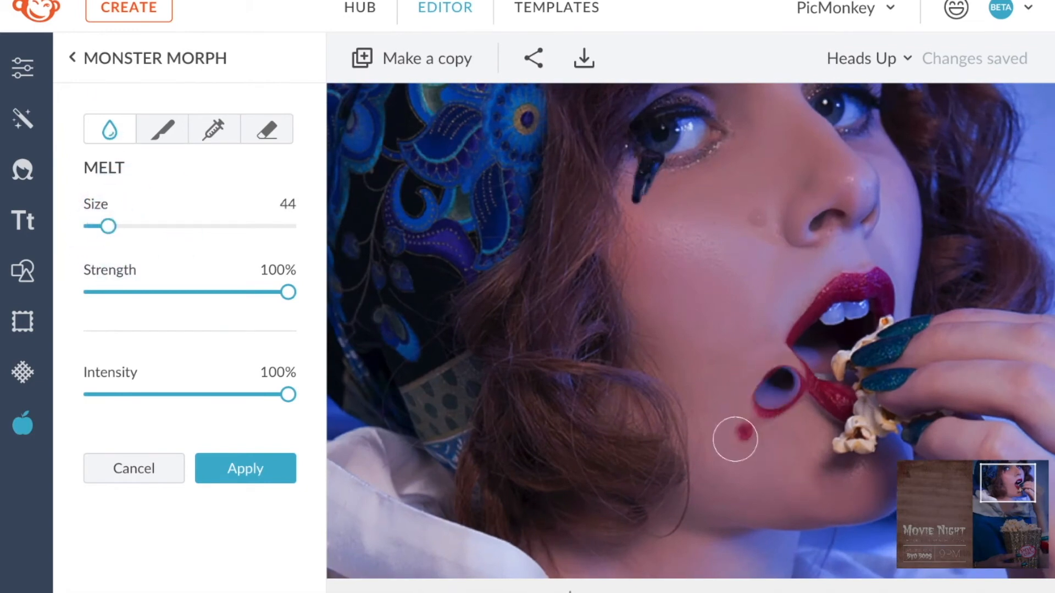
Erase part of the melt, then reduce the POP CORN label on the box with a size 15 brush.
left_click(267, 129)
left_click_drag(807, 368, 810, 341)
left_click_drag(108, 226, 97, 226)
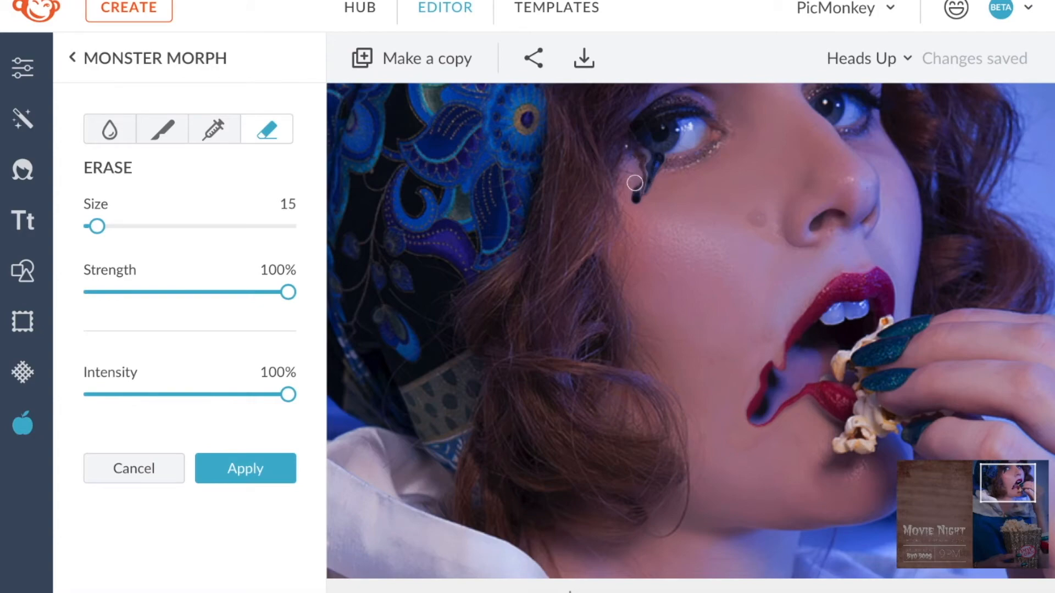
left_click(109, 129)
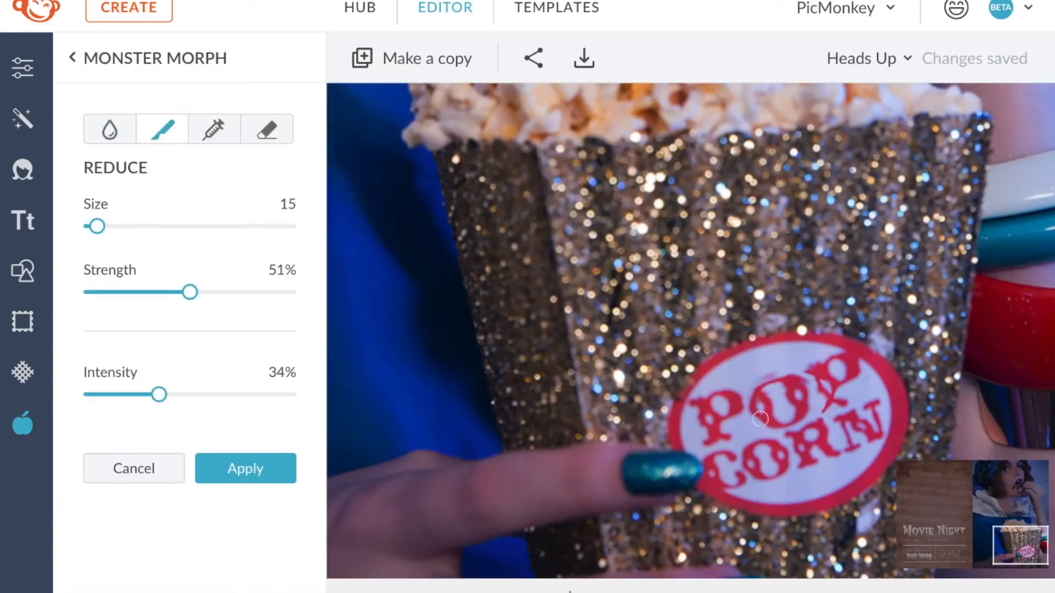
mouse_move(810, 448)
left_mouse_down()
mouse_move(750, 479)
mouse_move(721, 459)
left_mouse_up()
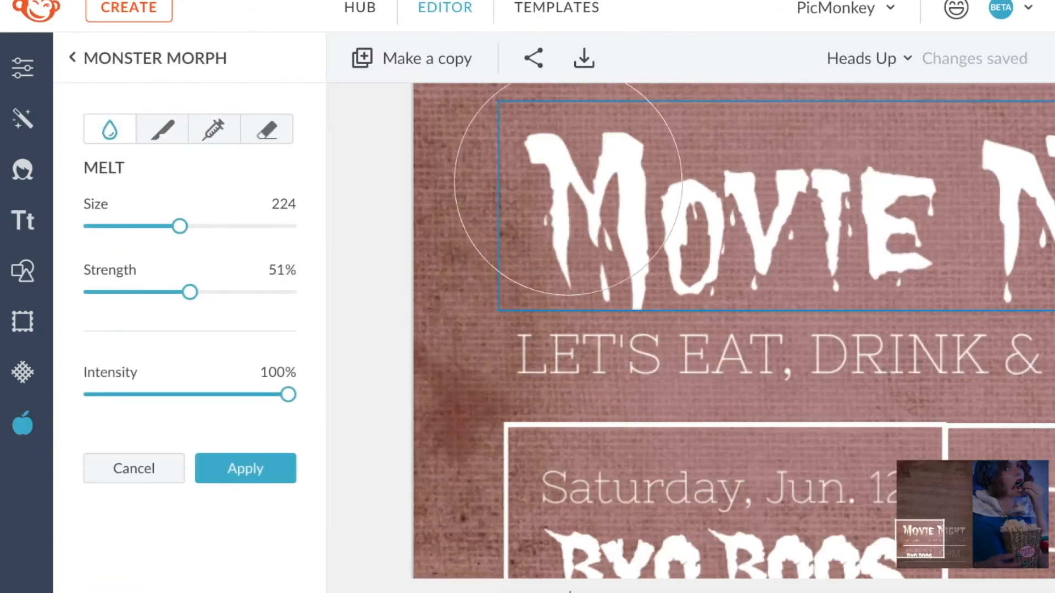
Brush once more across the POP CORN label to shrink it further.
mouse_move(568, 182)
left_mouse_down()
mouse_move(522, 285)
mouse_move(699, 252)
mouse_move(751, 269)
mouse_move(675, 223)
mouse_move(930, 207)
mouse_move(907, 129)
mouse_move(930, 200)
mouse_move(956, 127)
left_mouse_up()
scroll(737, 264, "right", 6)
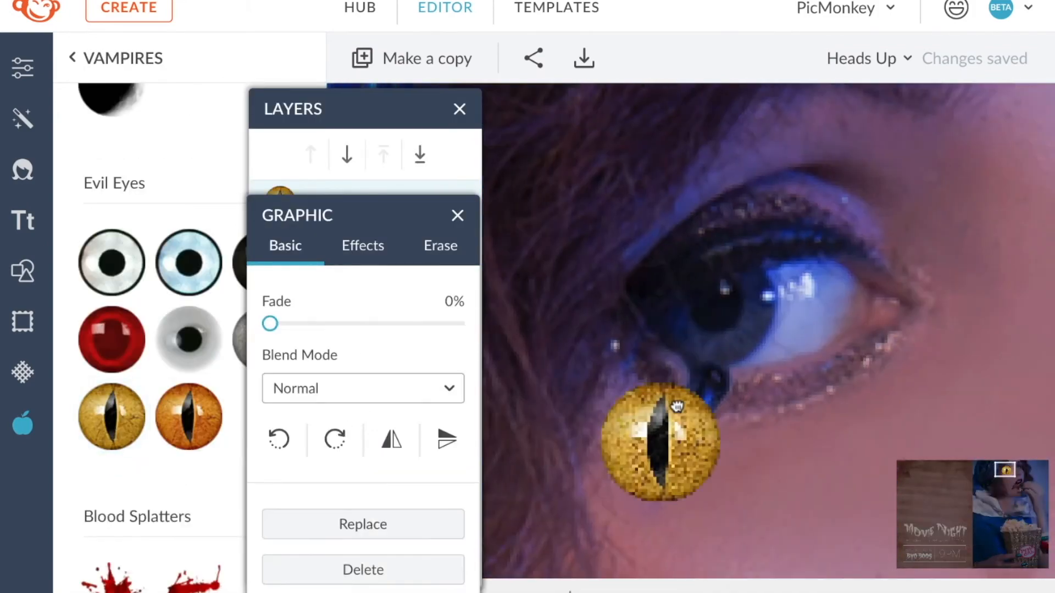
Position the yellow cat-eye graphic over the woman's eye and open its erase brush at size 6.
mouse_move(671, 436)
left_mouse_down()
mouse_move(726, 247)
mouse_move(718, 306)
left_mouse_up()
left_click(441, 246)
left_click(272, 399)
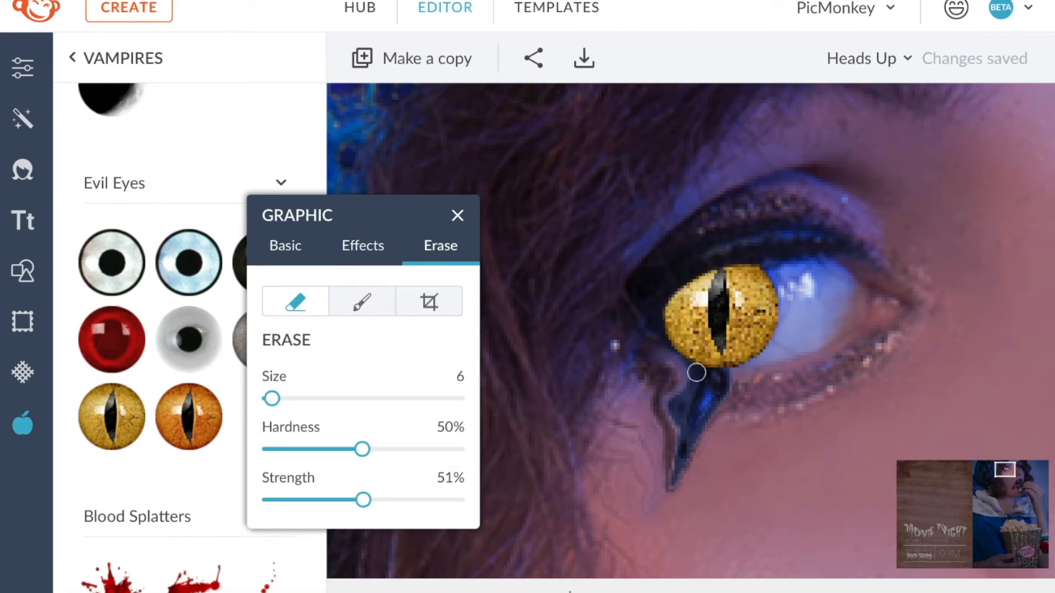
left_click(363, 301)
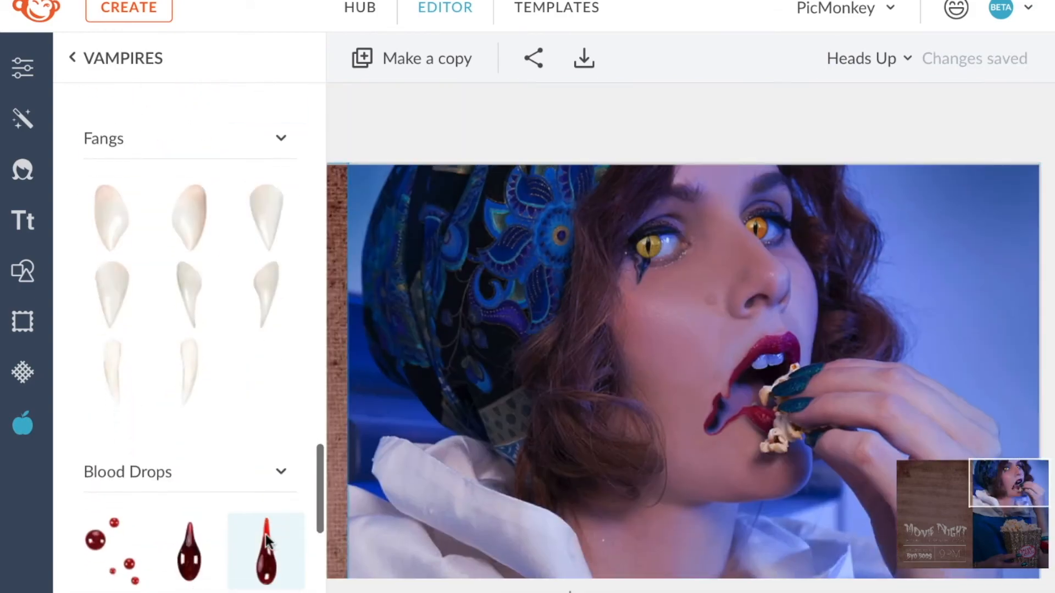
Add a blood drip graphic at the corner of the mouth in Multiply mode with eraser hardness 16%.
left_click_drag(266, 534, 723, 537)
left_click(345, 390)
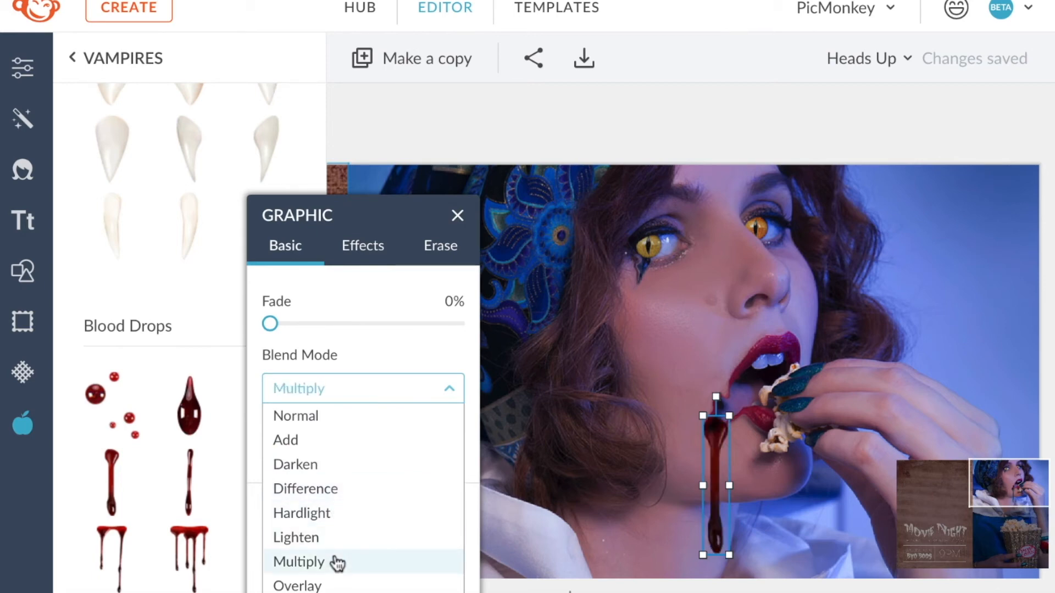
scroll(701, 377, "up", 5)
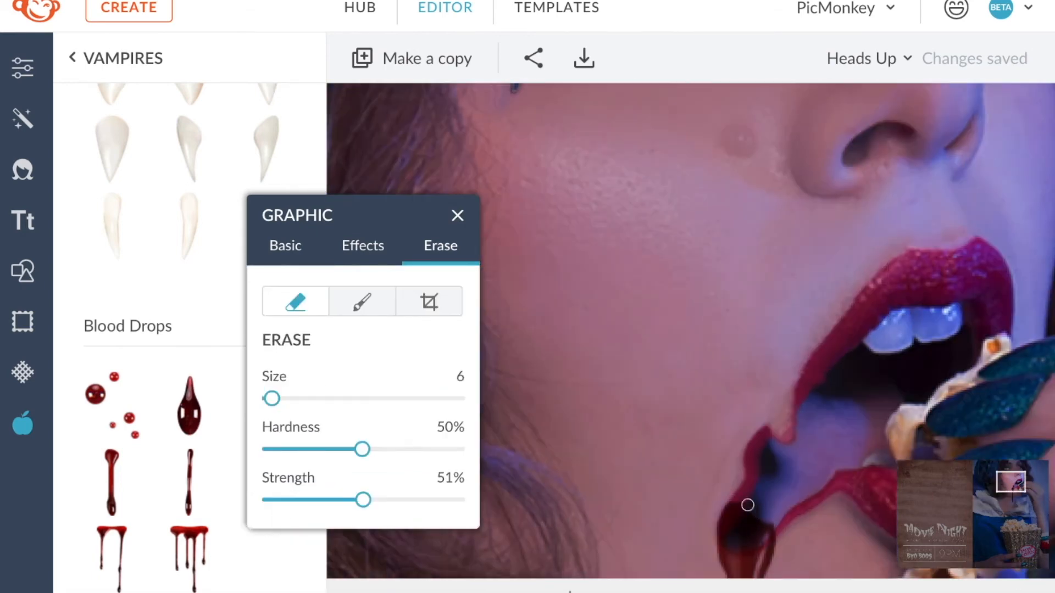
left_click_drag(363, 450, 298, 450)
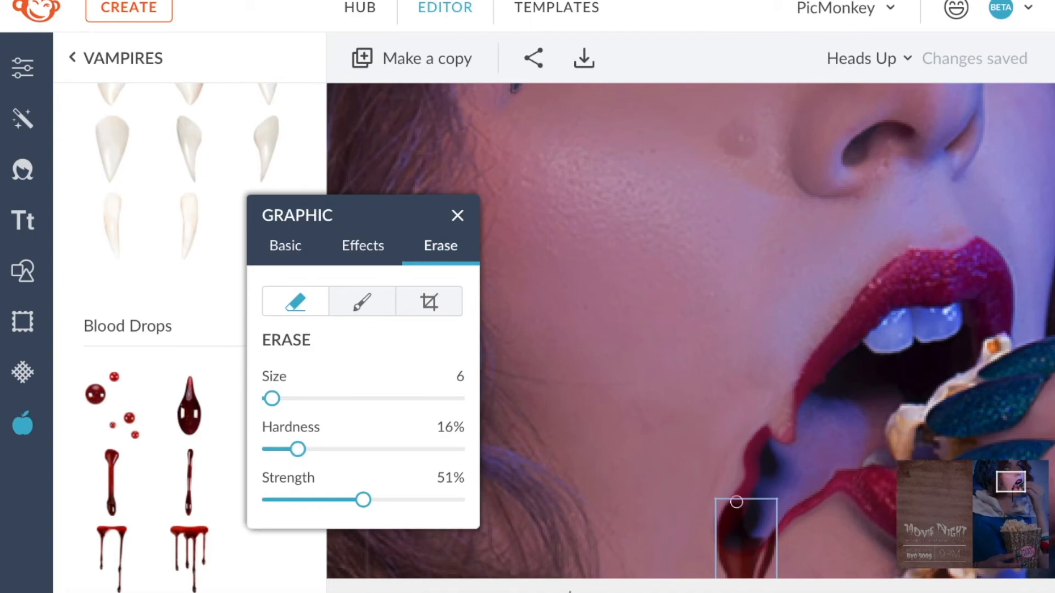
scroll(757, 534, "down", 10)
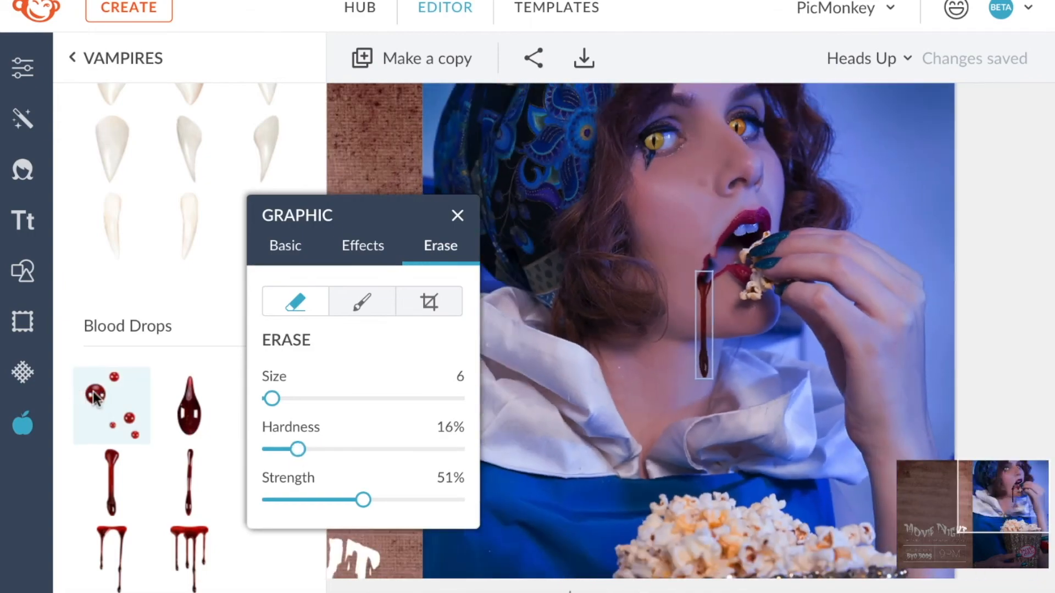
Add blood drop graphics on the woman's chest and set them to Multiply blend mode.
left_click_drag(94, 397, 709, 407)
left_click(349, 389)
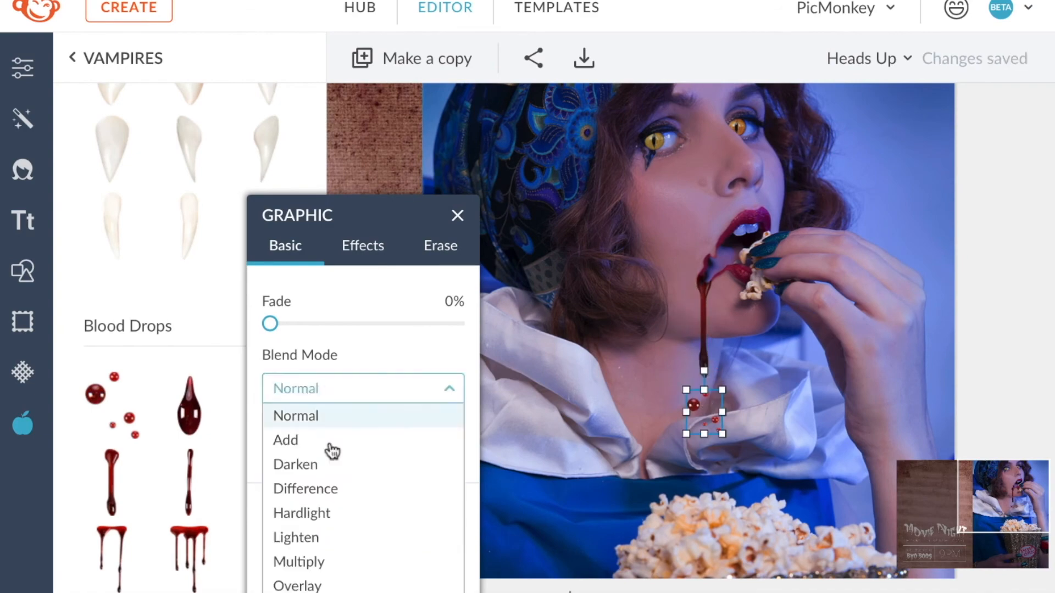
left_click(329, 562)
left_click(650, 509)
left_click(189, 407)
left_click_drag(692, 330, 710, 459)
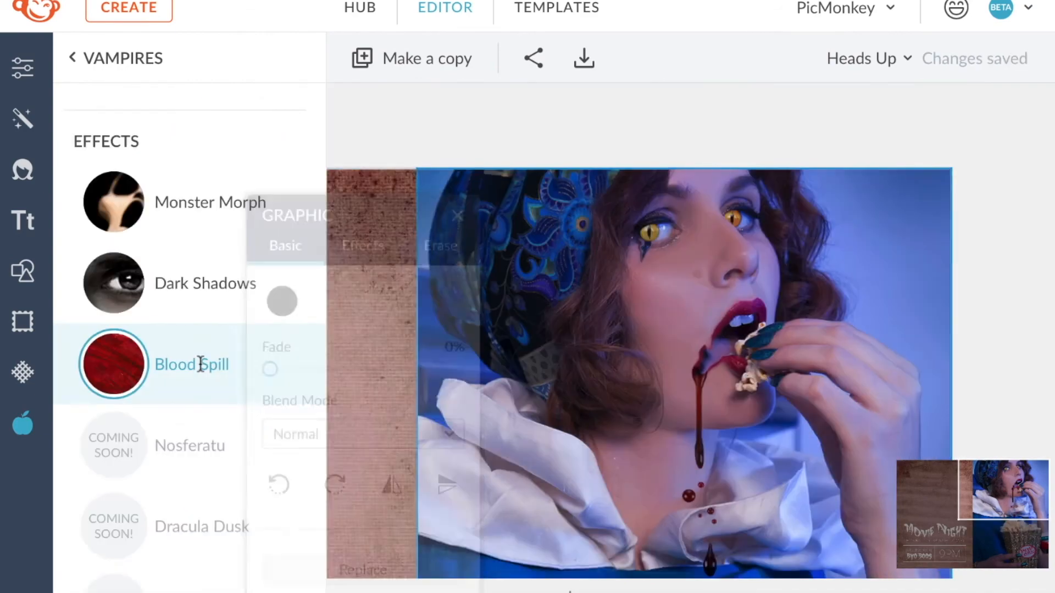
left_click(201, 365)
Paint a Bloodspill tear under the woman's eye with hardness 34% and strength 61%.
left_click(874, 591)
left_click(874, 592)
left_click(874, 591)
scroll(601, 447, "up", 6)
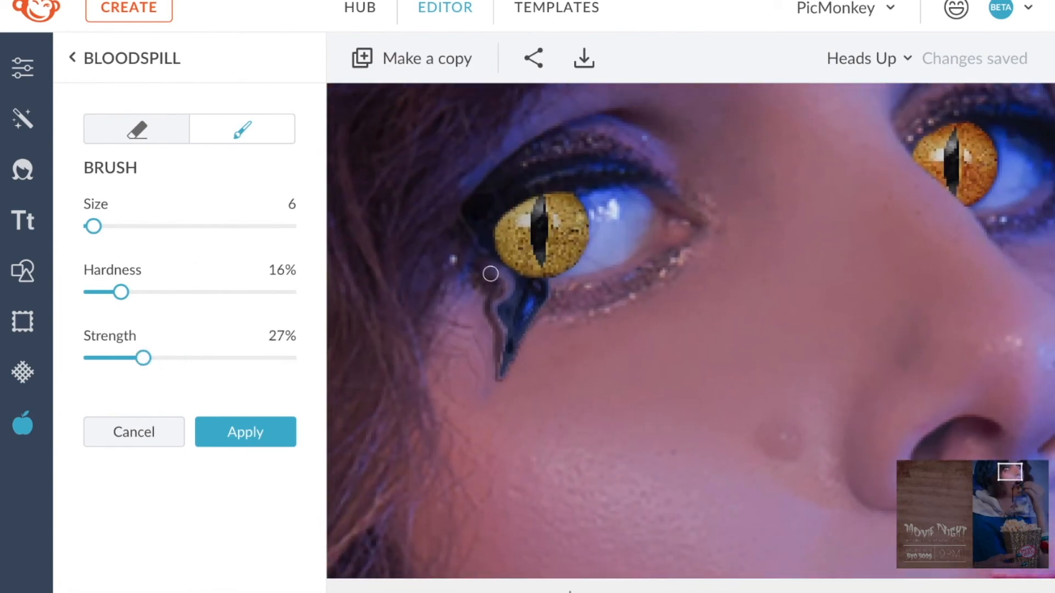
left_click_drag(121, 292, 156, 292)
left_click_drag(143, 358, 211, 358)
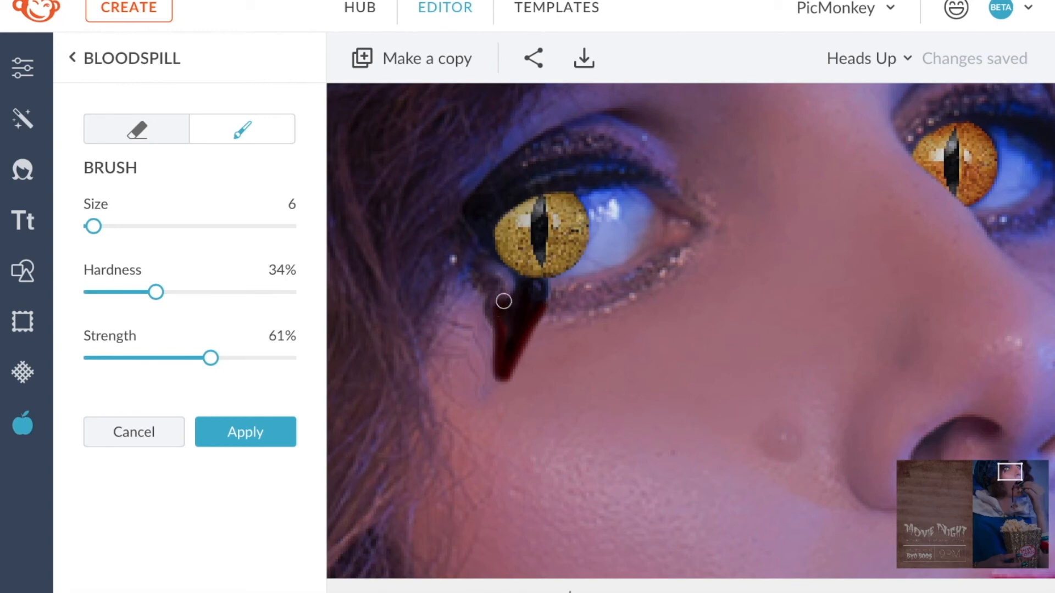
Switch the Bloodspill brush to erase at strength 10% and soften the tear's edges.
left_click(137, 130)
left_click_drag(215, 359, 105, 361)
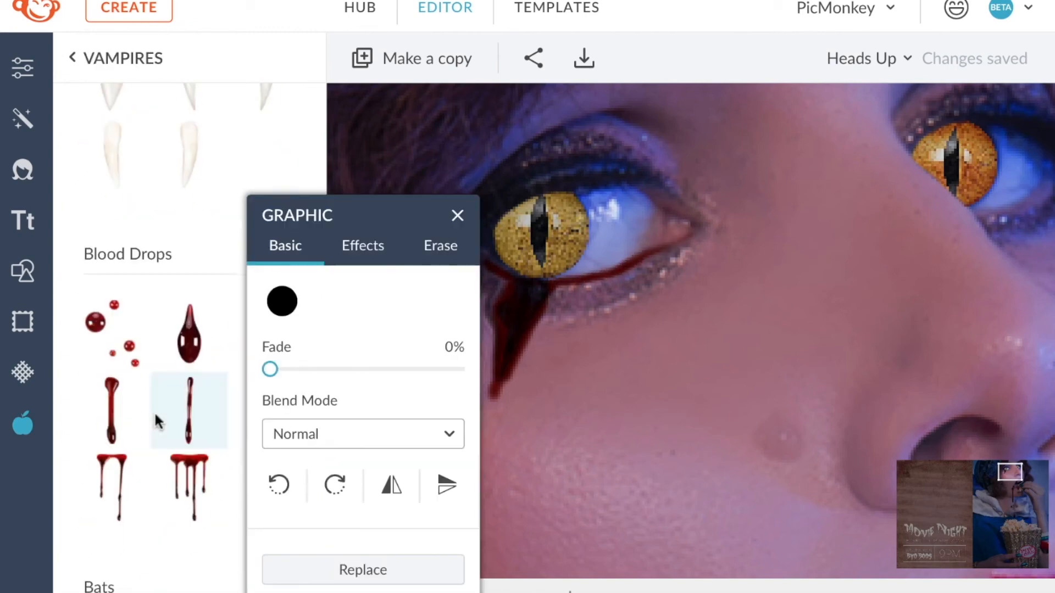
left_click_drag(158, 424, 495, 574)
scroll(494, 440, "down", 3)
left_click_drag(502, 264, 499, 249)
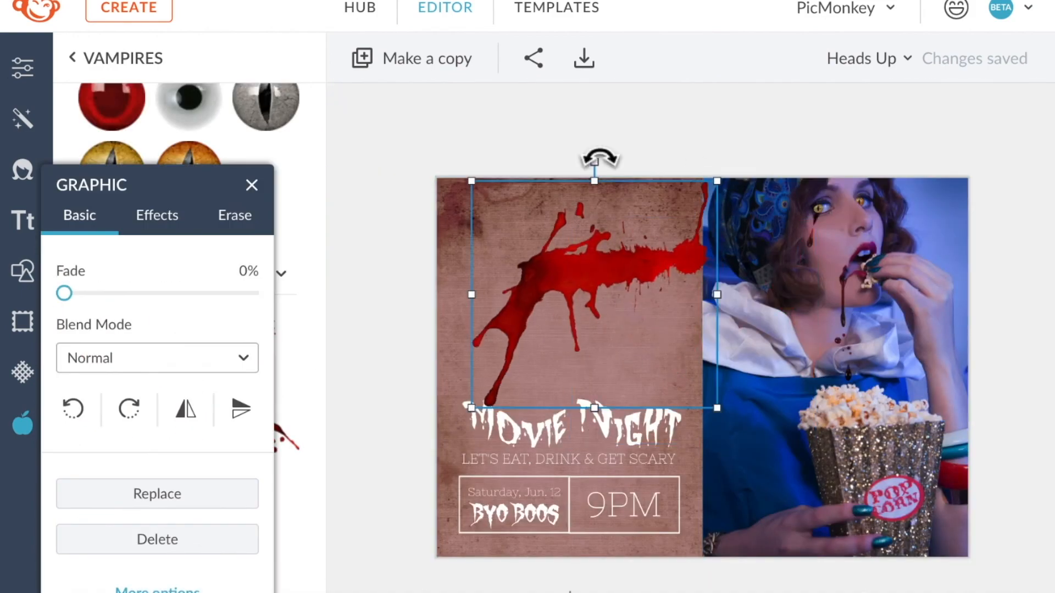
Add a large blood splatter graphic across the left text panel, resizing and rotating it diagonally.
left_click_drag(596, 158, 527, 181)
left_click_drag(589, 240, 629, 221)
left_click_drag(530, 336, 484, 371)
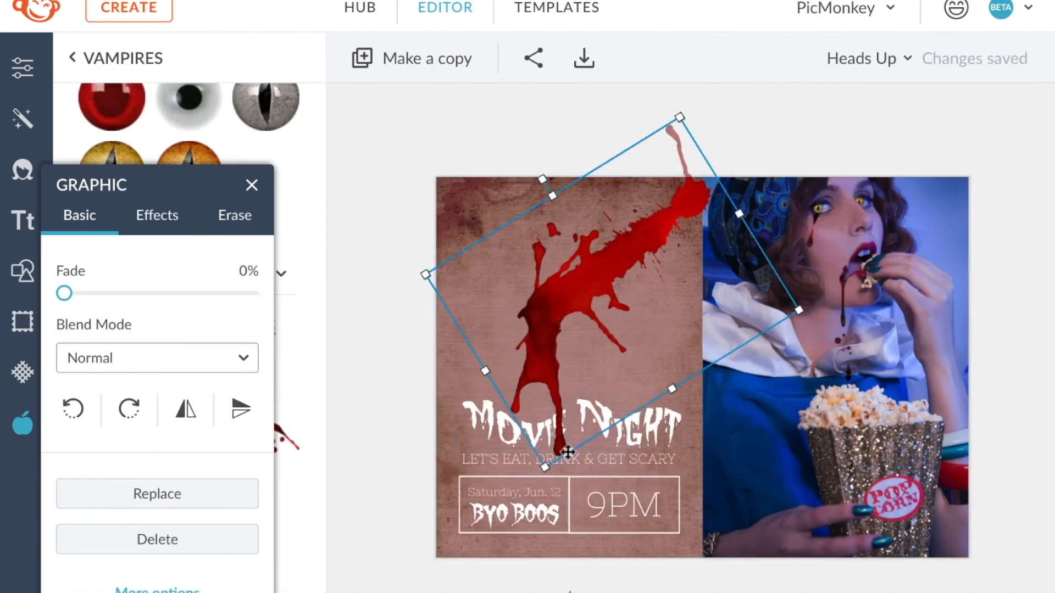
left_click_drag(536, 176, 527, 183)
Erase the splatter's tip above the canvas with a size 303 eraser at 82% hardness and 85% strength.
left_click(234, 215)
left_click_drag(65, 368, 177, 369)
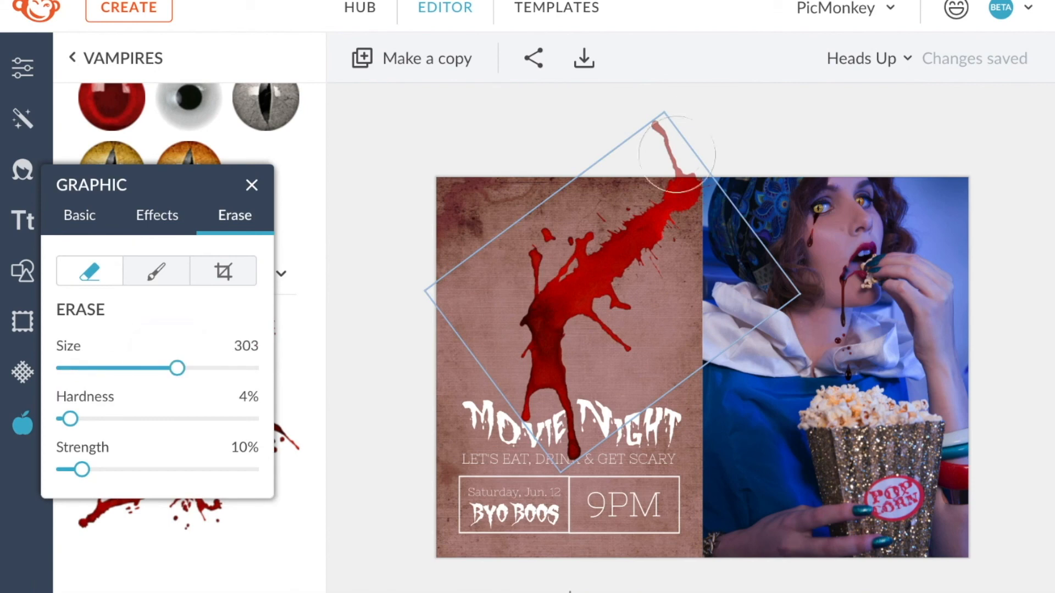
left_click_drag(69, 418, 217, 419)
left_click_drag(82, 469, 222, 469)
left_click(656, 131)
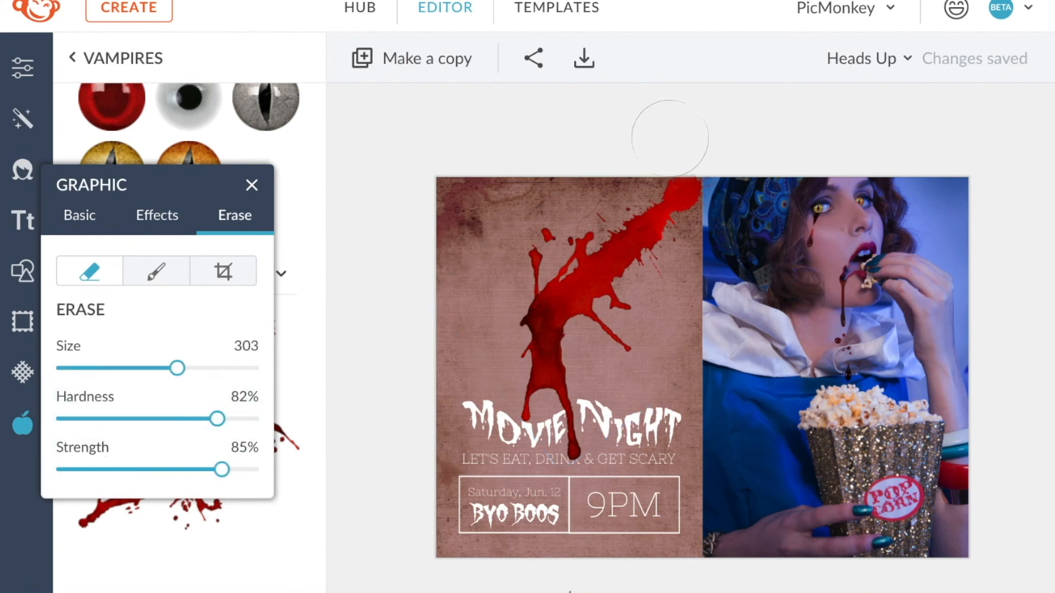
Set the splatter's blend mode to Multiply and its fade to 36%.
left_click(79, 216)
left_click(130, 357)
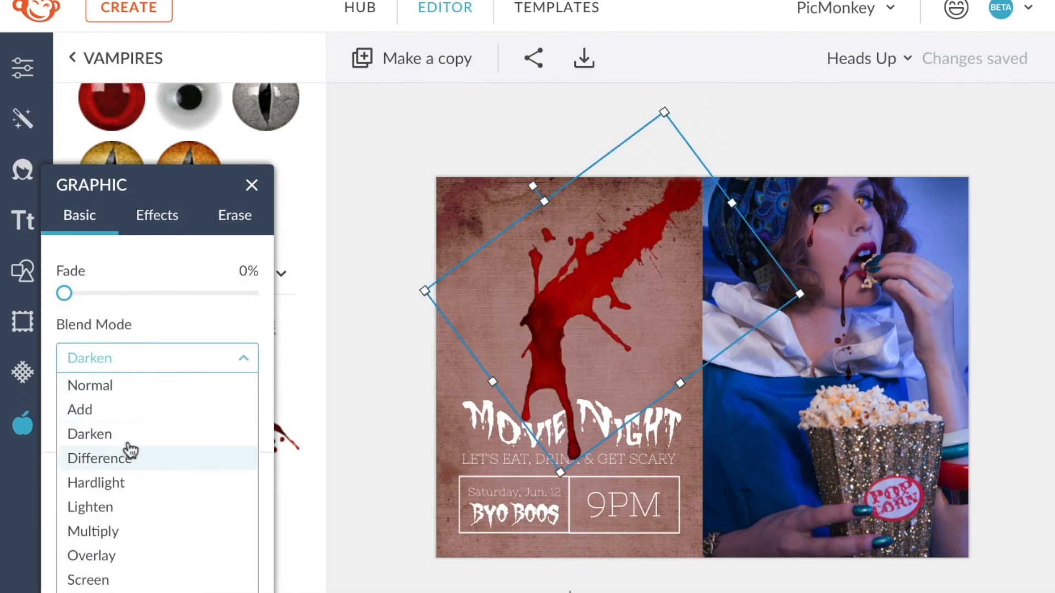
left_click(128, 532)
left_click_drag(65, 294, 131, 294)
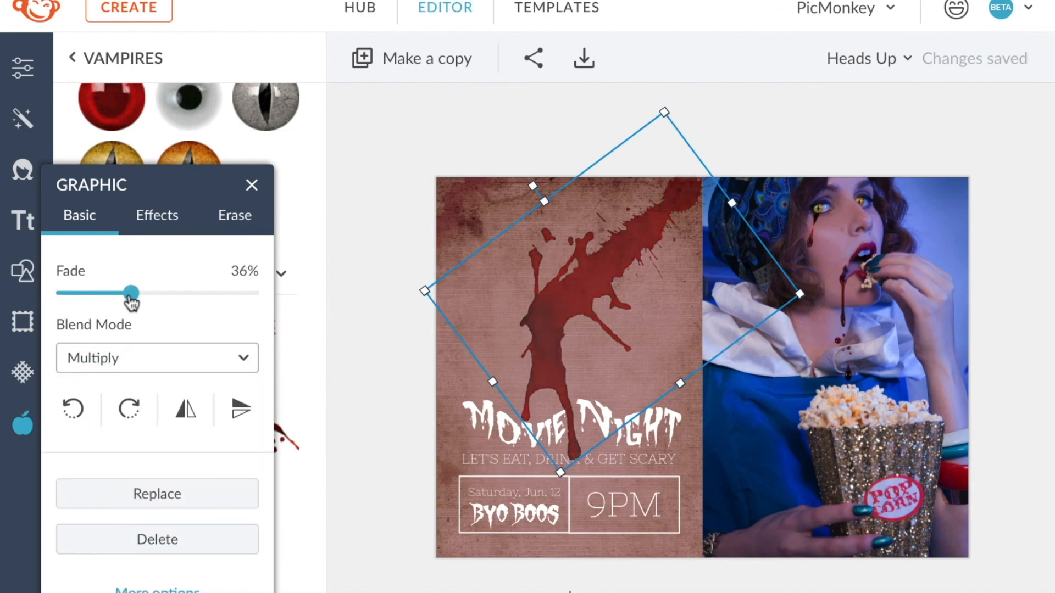
left_click(251, 186)
Apply the Macabre Tarnish effect to the photo with brightness 54% and fade 27%.
left_click(198, 257)
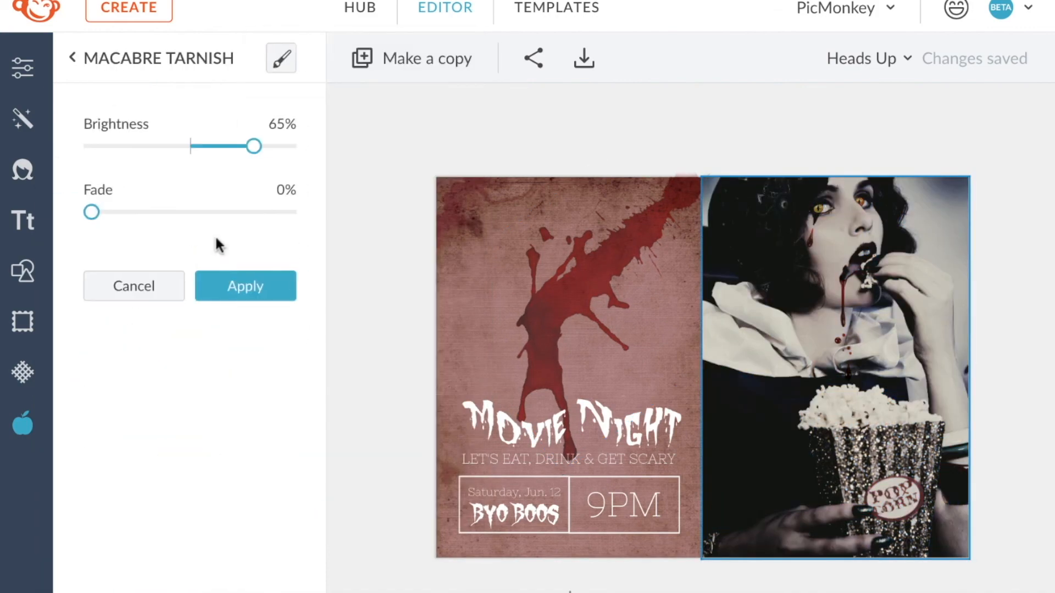
left_click_drag(254, 145, 243, 146)
left_click_drag(90, 218, 143, 219)
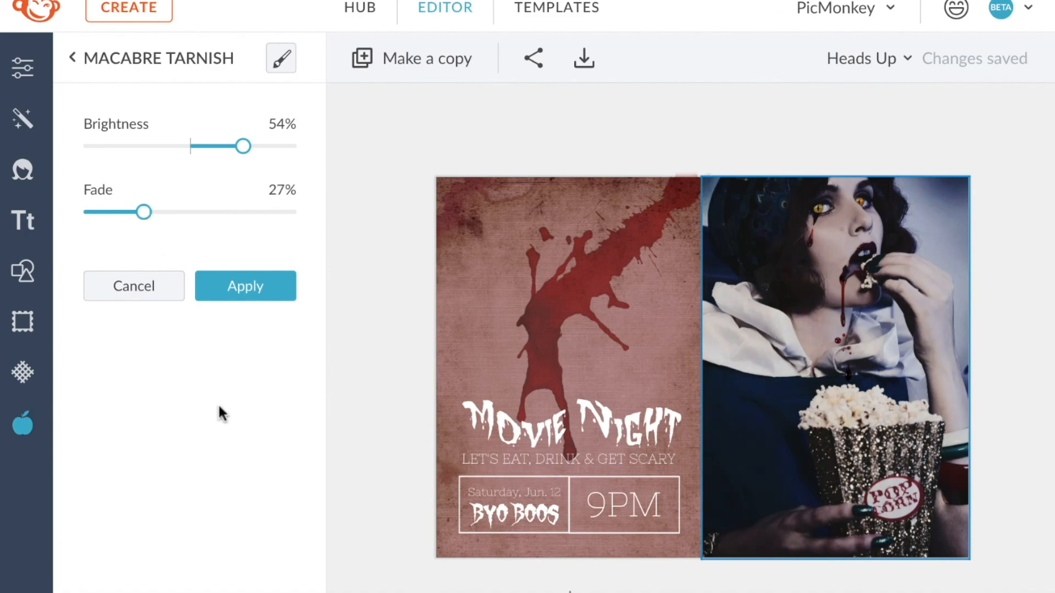